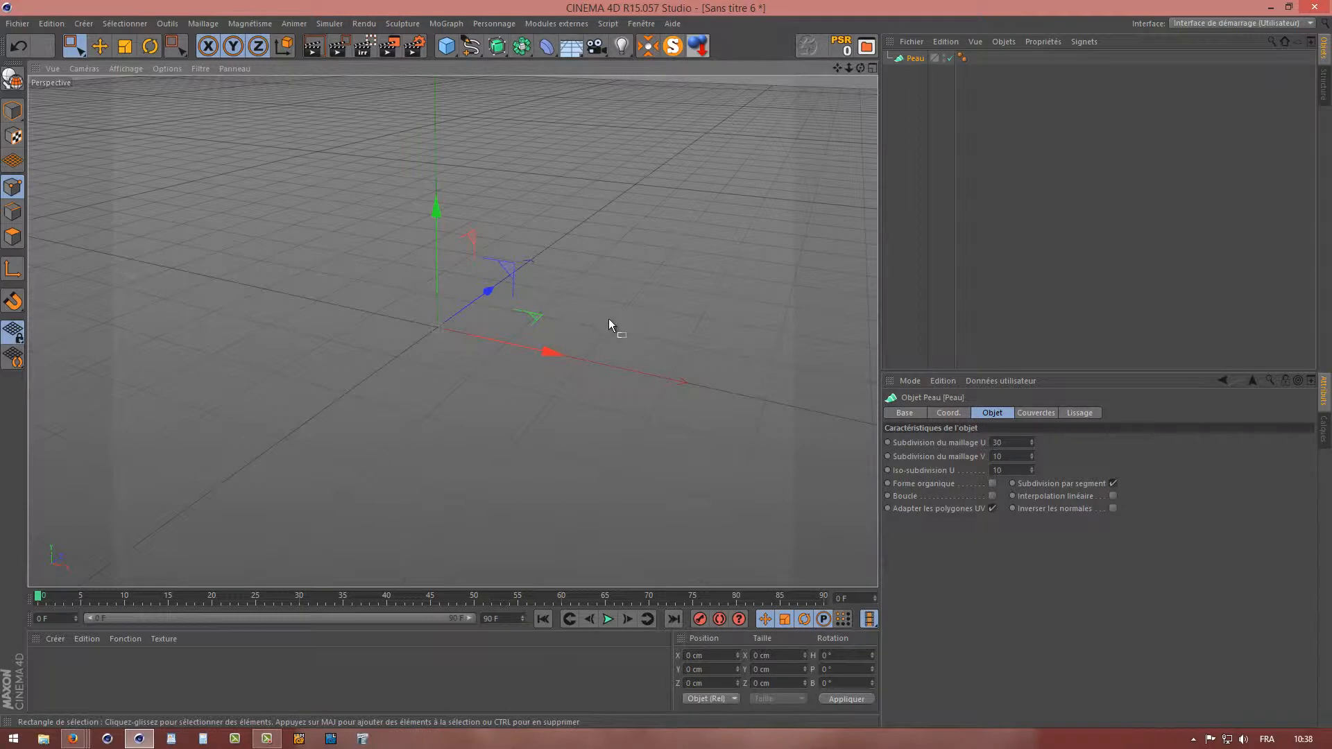
- Add a circle spline and move it away from the origin along the negative Z axis
alt+drag(609, 318, 478, 335)
mouse_move(487, 260)
alt+middle_down()
mouse_move(534, 263)
mouse_move(505, 220)
alt+middle_up()
alt+drag(535, 273, 570, 275)
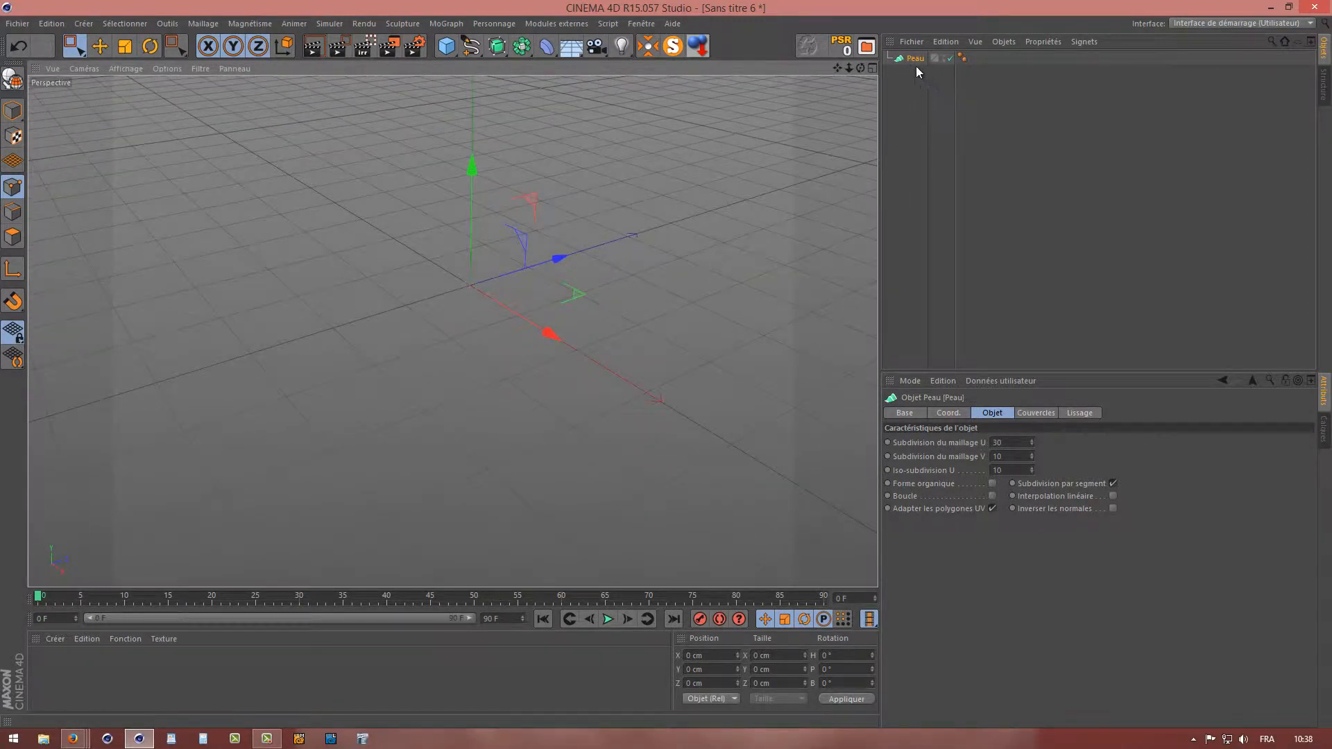
click(472, 55)
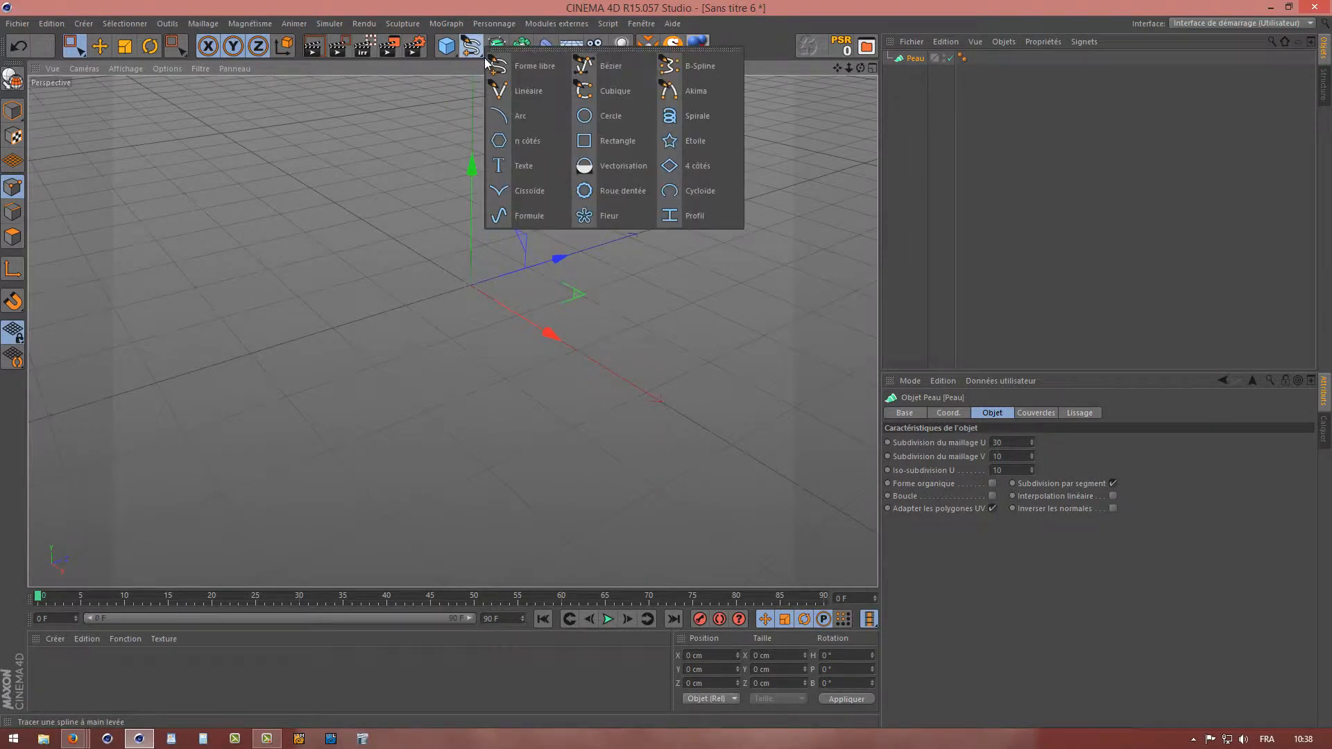
click(610, 125)
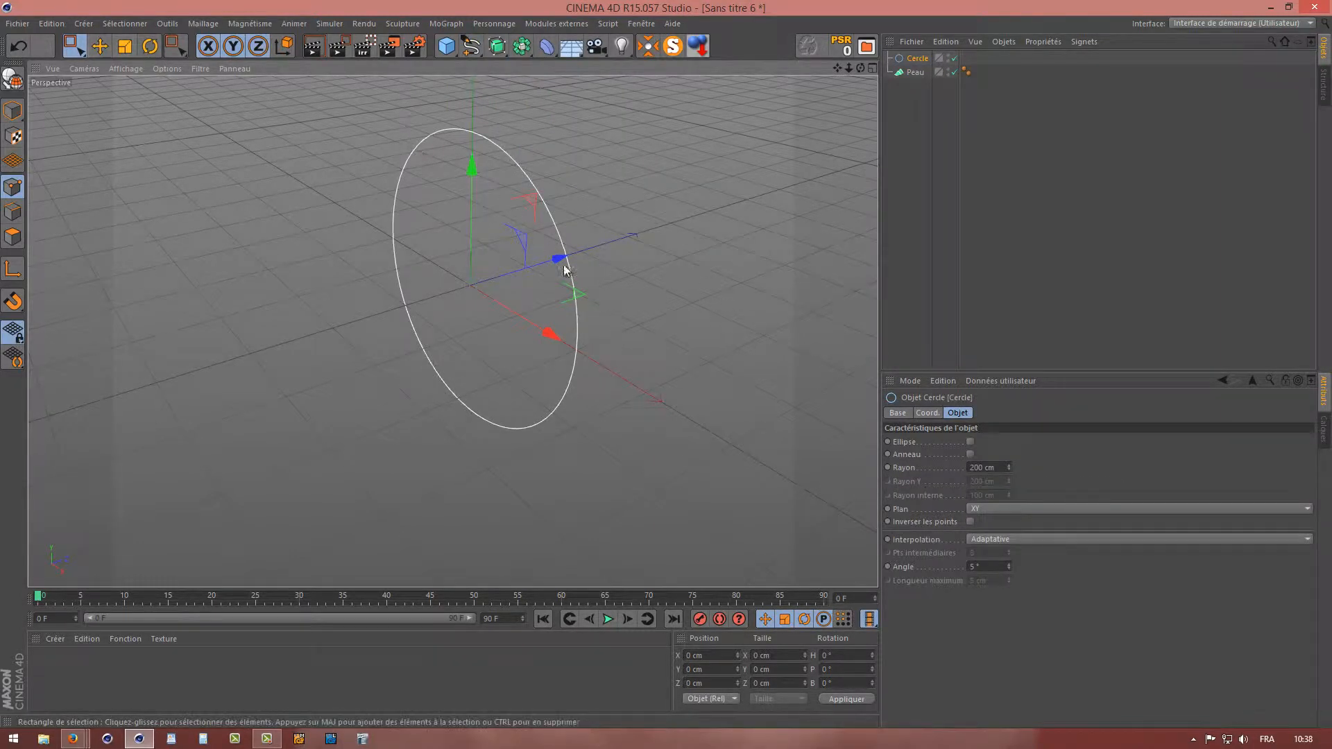
mouse_move(559, 263)
mouse_down()
mouse_move(359, 303)
mouse_move(402, 305)
mouse_up()
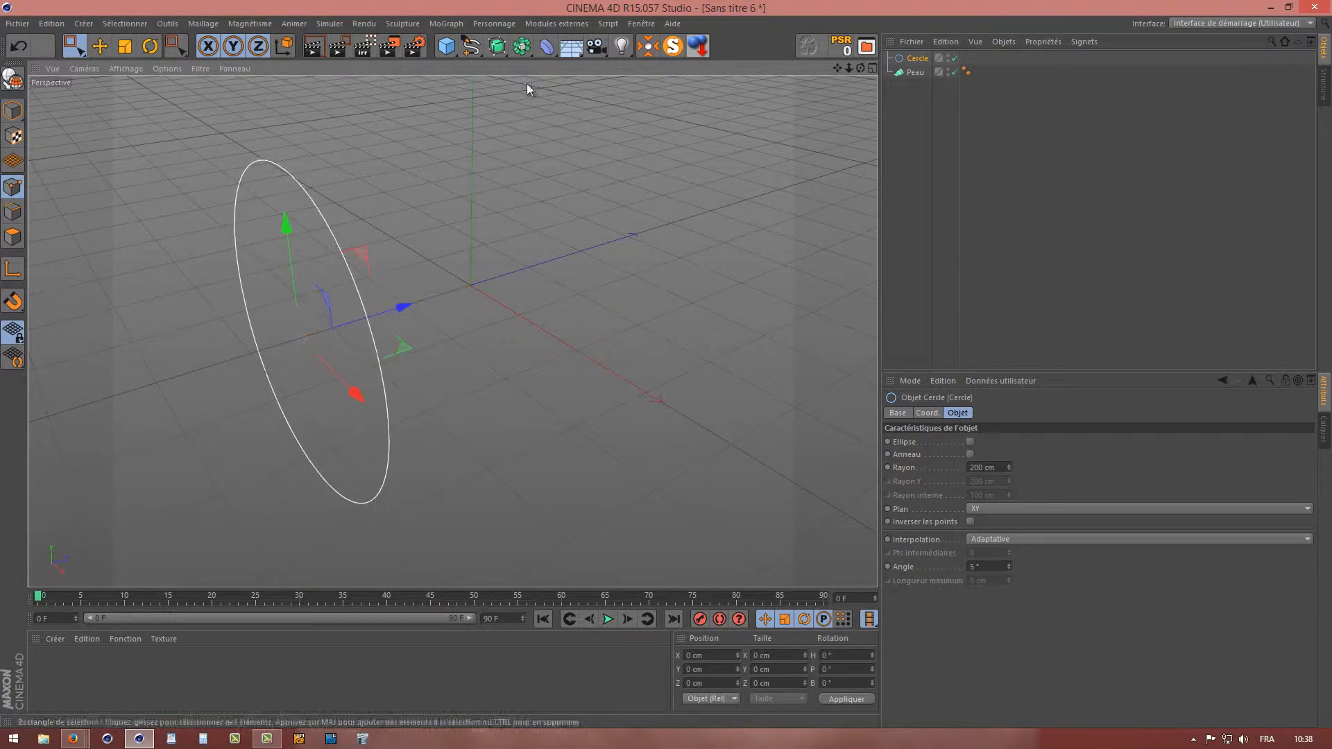
- Add a star spline at the origin and a six-sided n côtés spline shifted along the positive Z axis
click(468, 56)
click(703, 147)
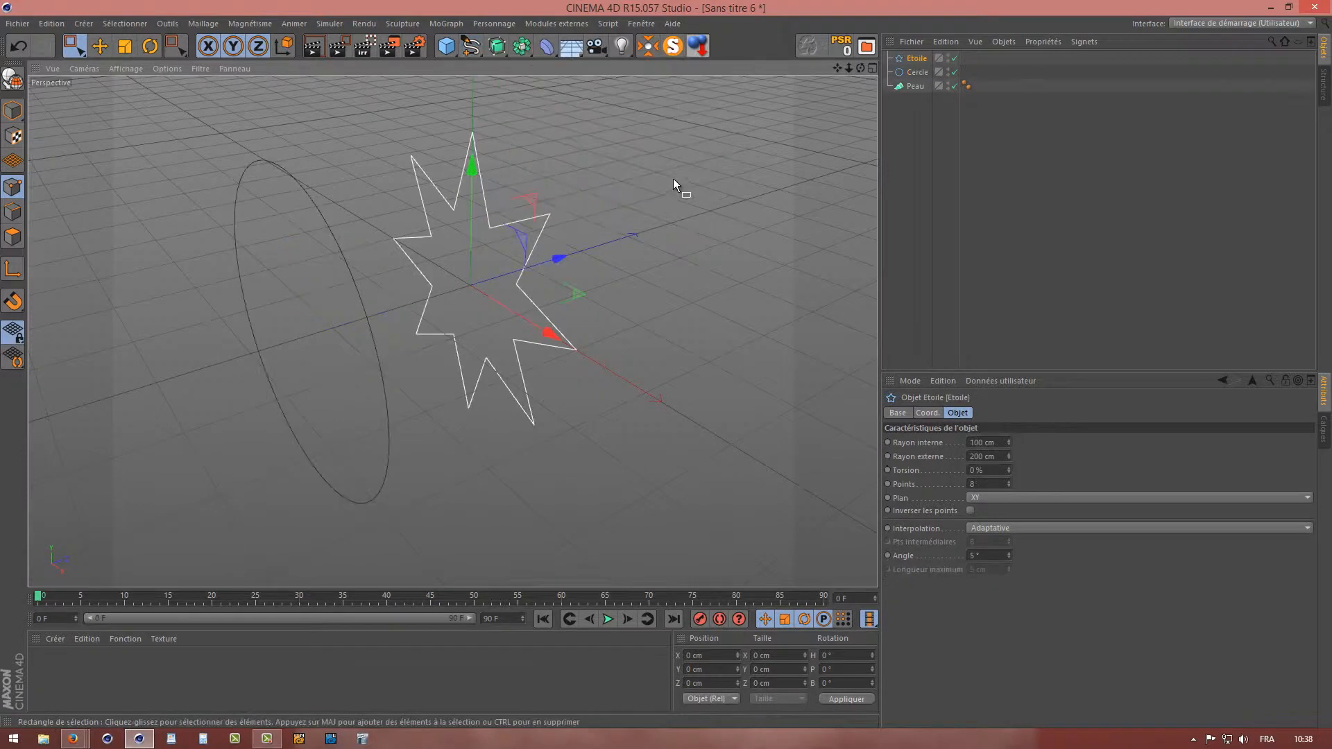
click(472, 53)
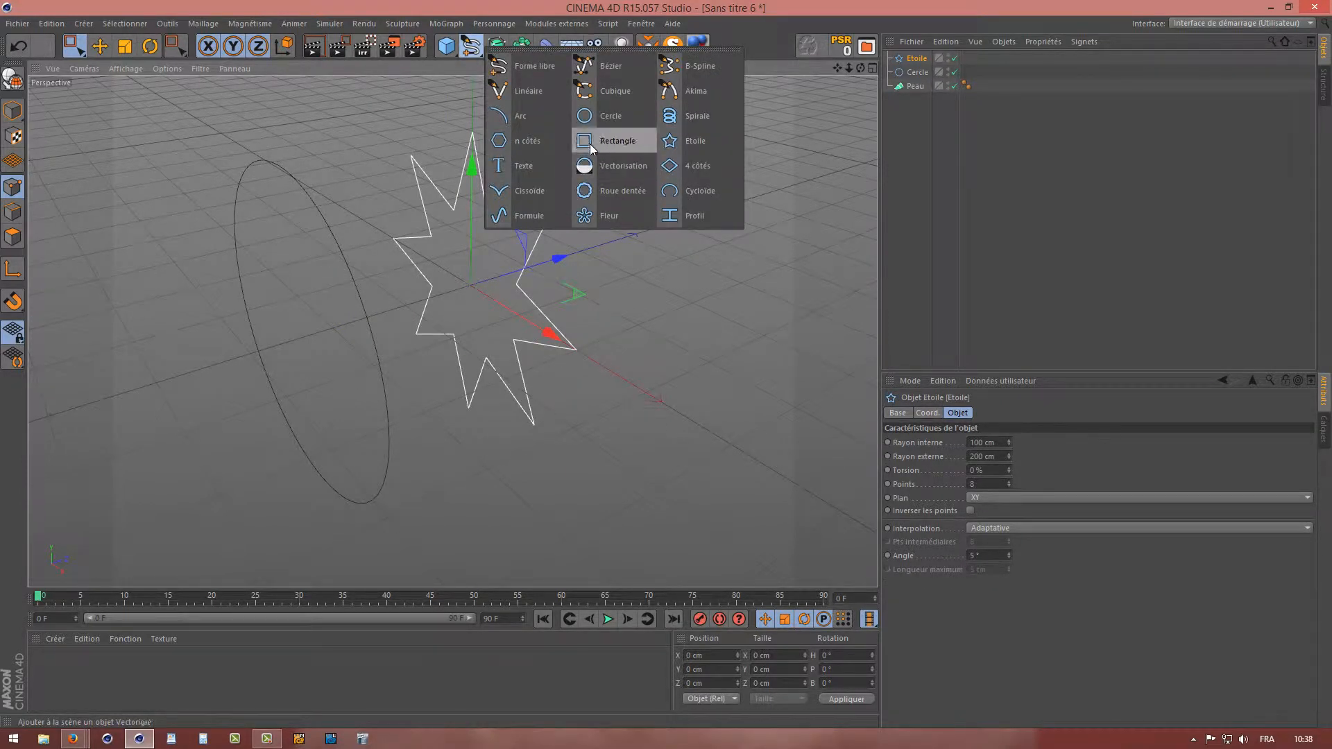
click(513, 141)
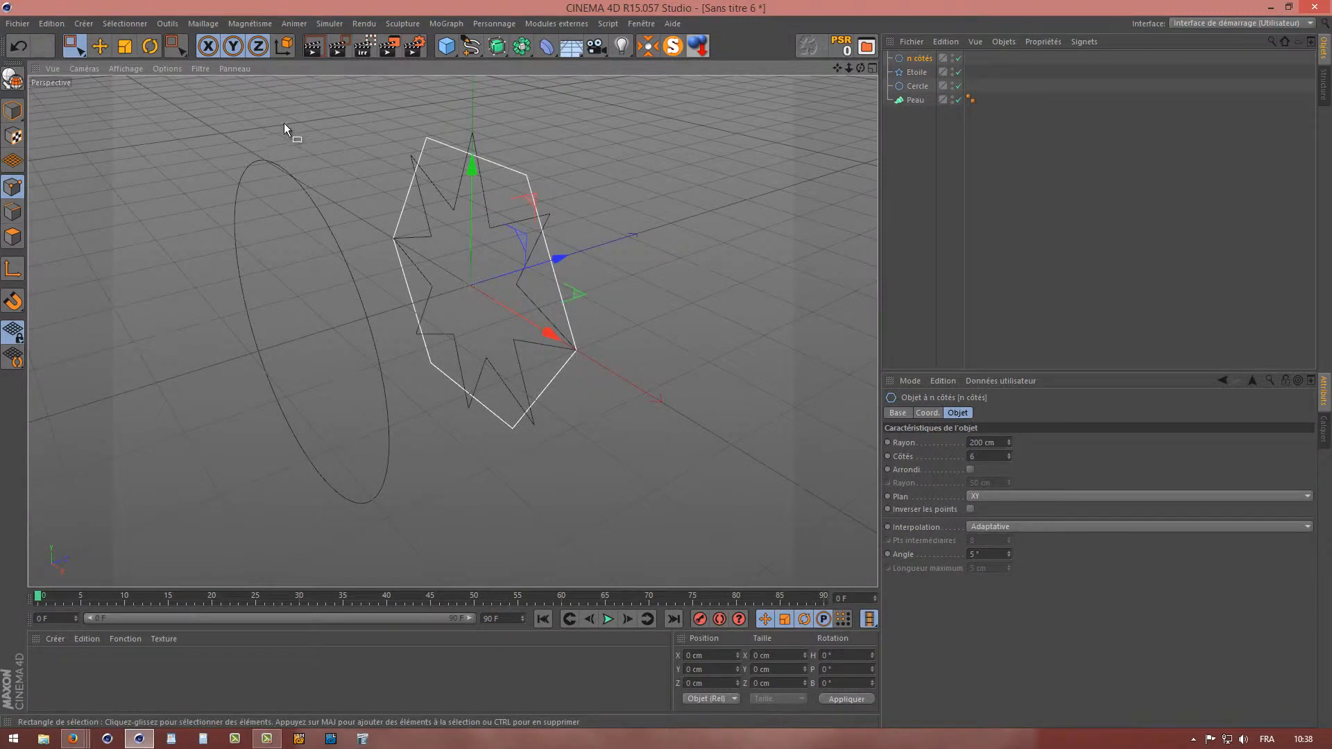
click(99, 46)
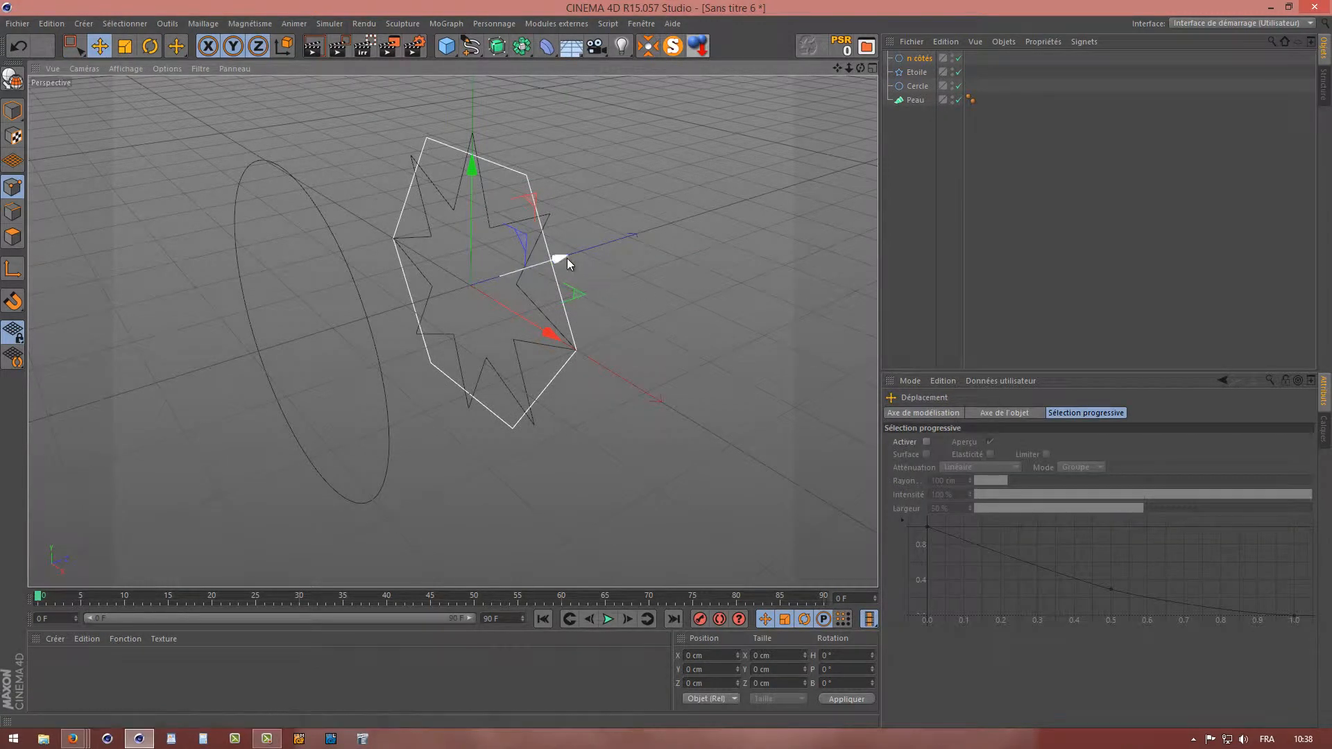
drag(563, 258, 741, 208)
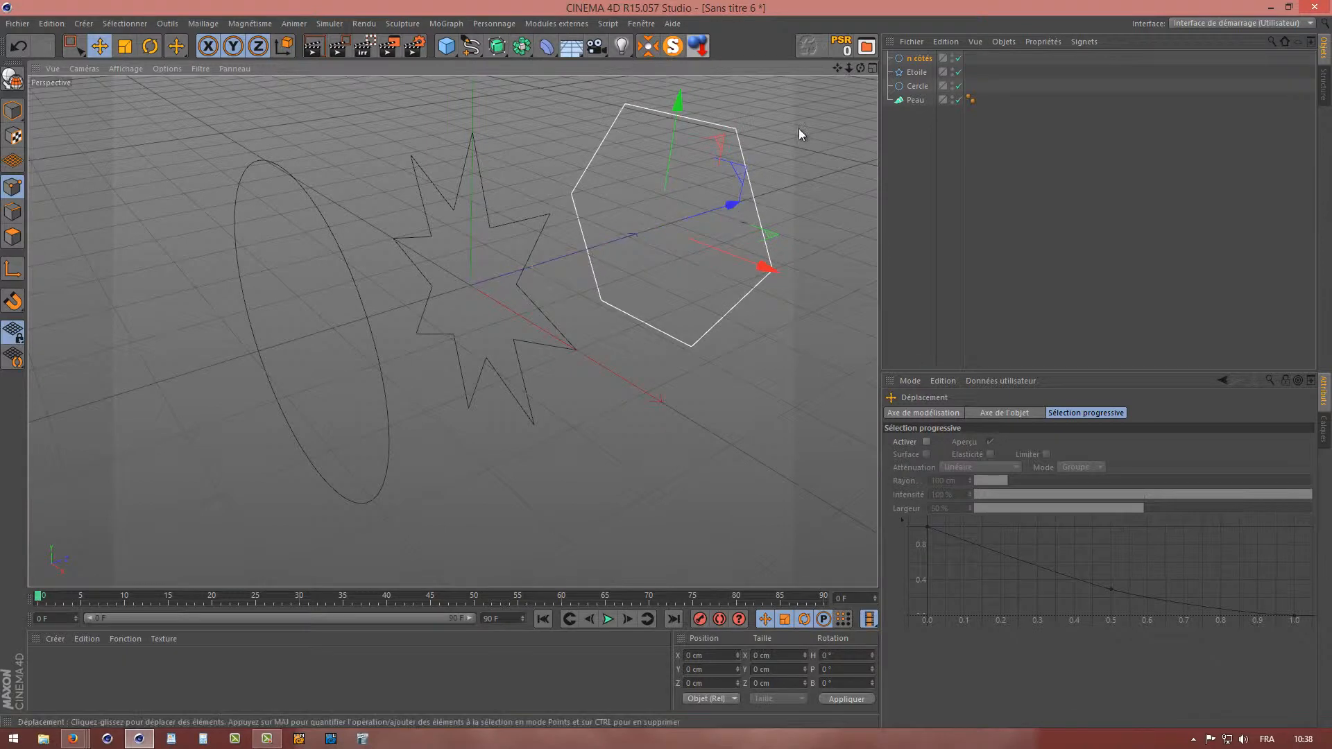
- Make the n côtés, star and circle splines children of the Peau object to loft a surface through them
shift+click(916, 87)
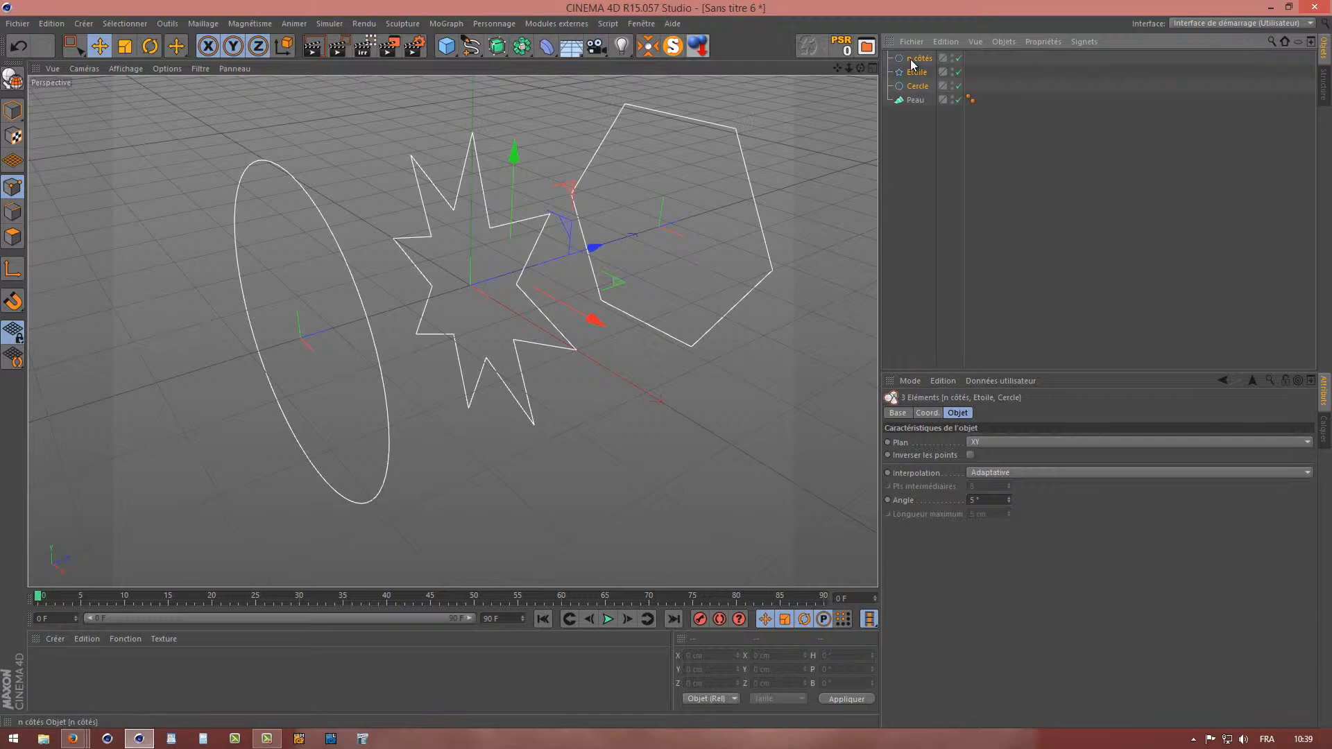
drag(910, 64, 917, 99)
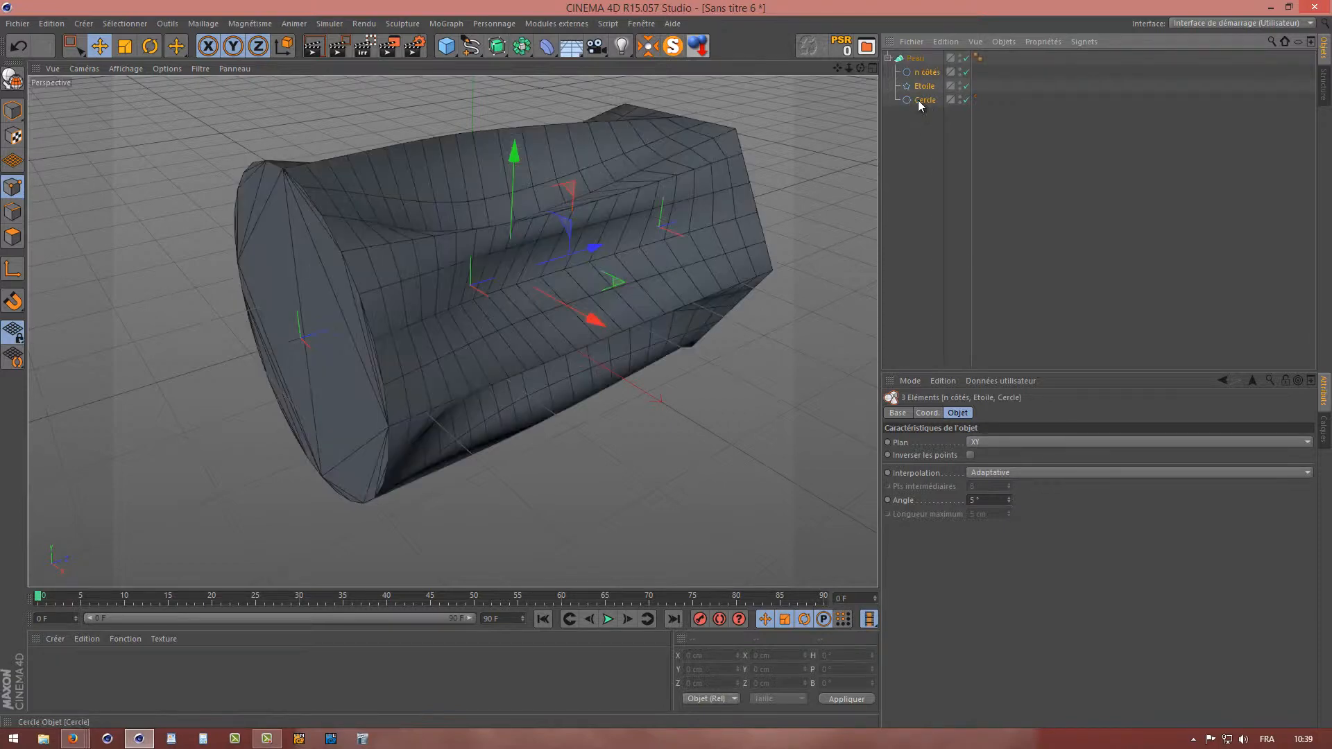
alt+drag(657, 313, 594, 282)
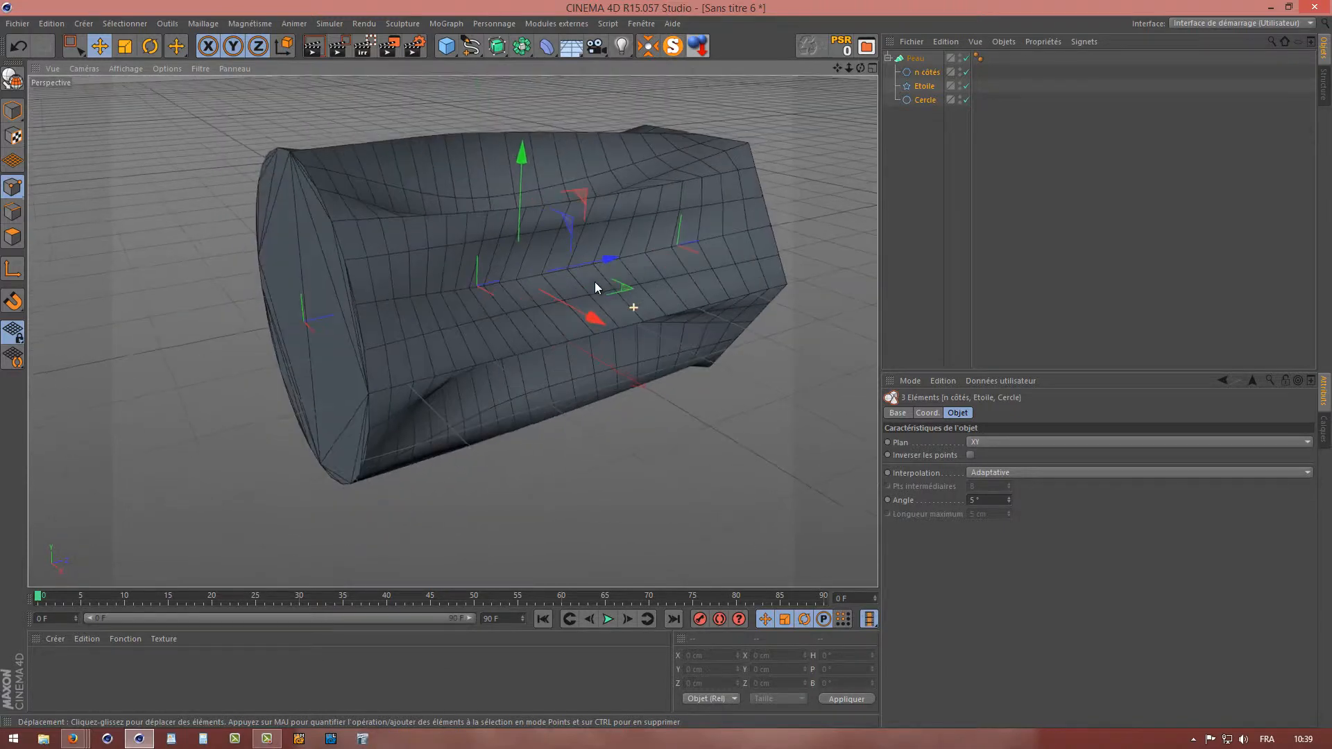
- Scale down the circle at the end of the loft, and shrink the star in the middle to narrow its waist
click(917, 100)
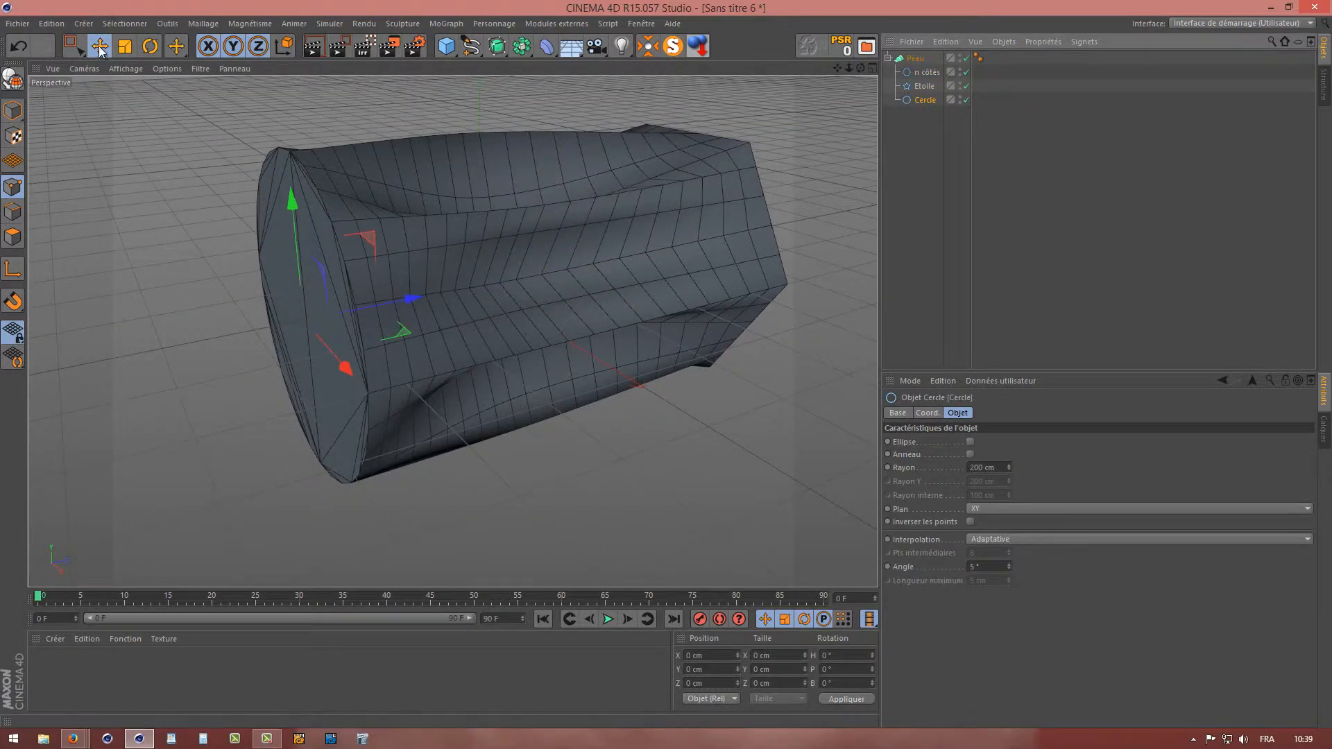
click(125, 46)
drag(197, 140, 34, 218)
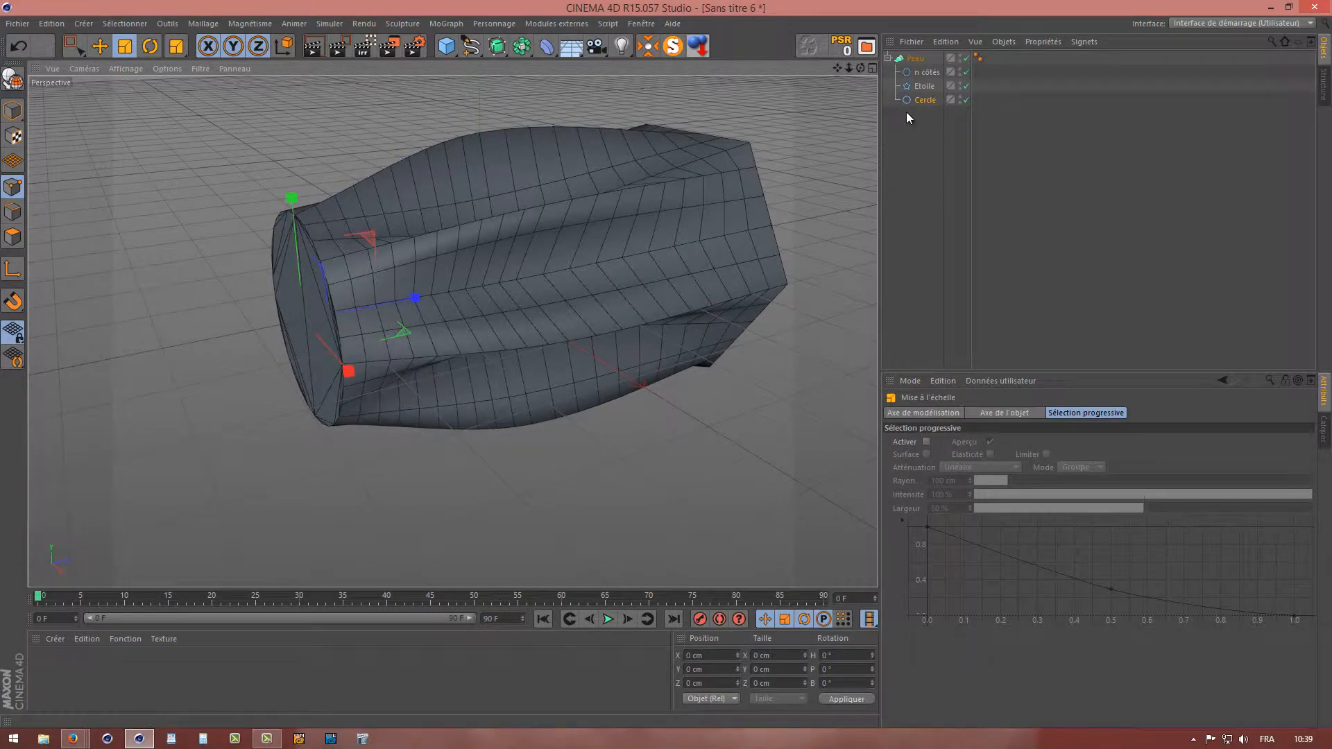
click(923, 86)
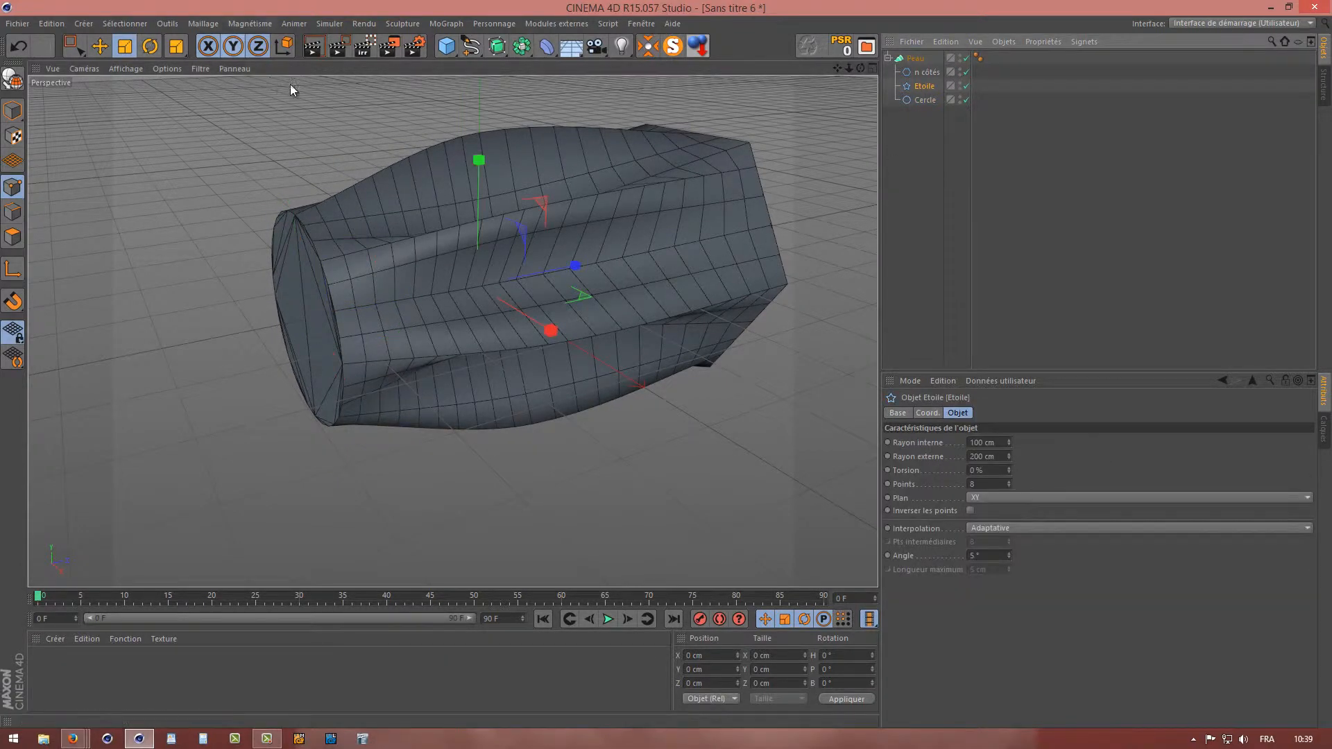
click(178, 52)
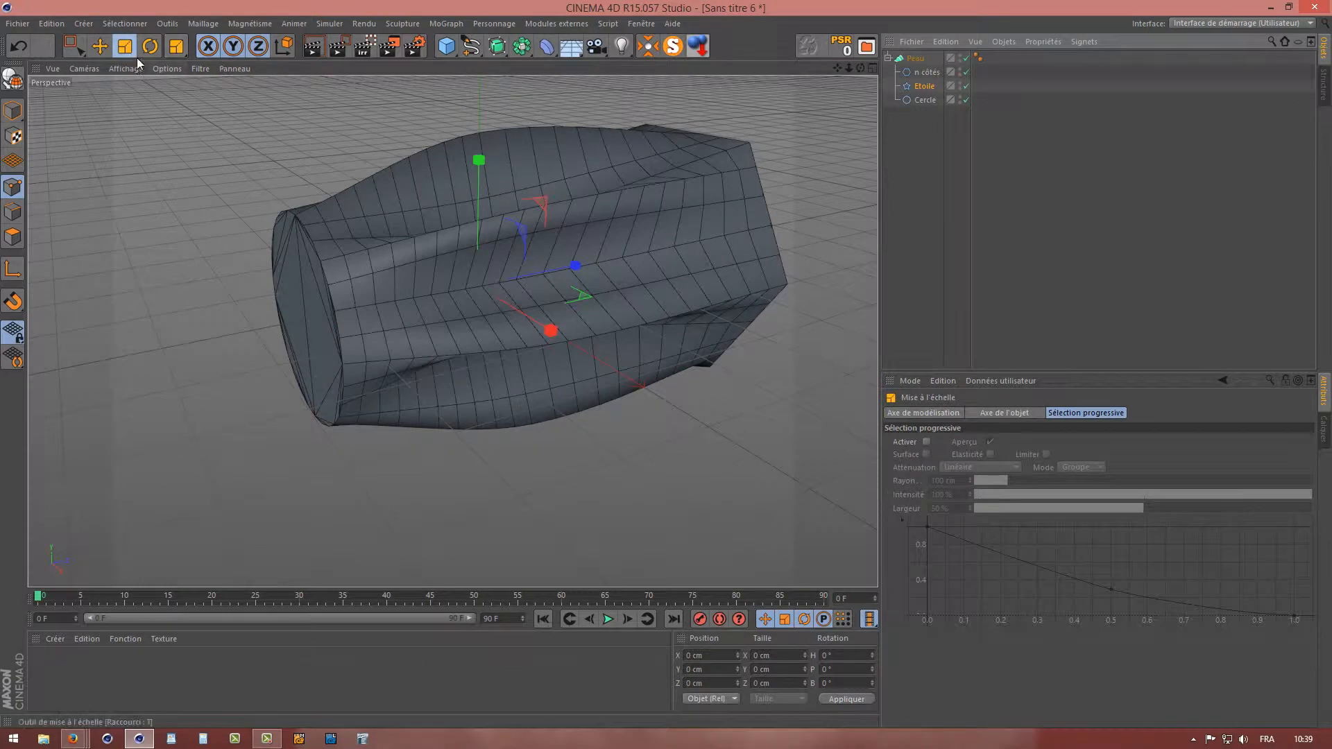
drag(324, 108, 173, 182)
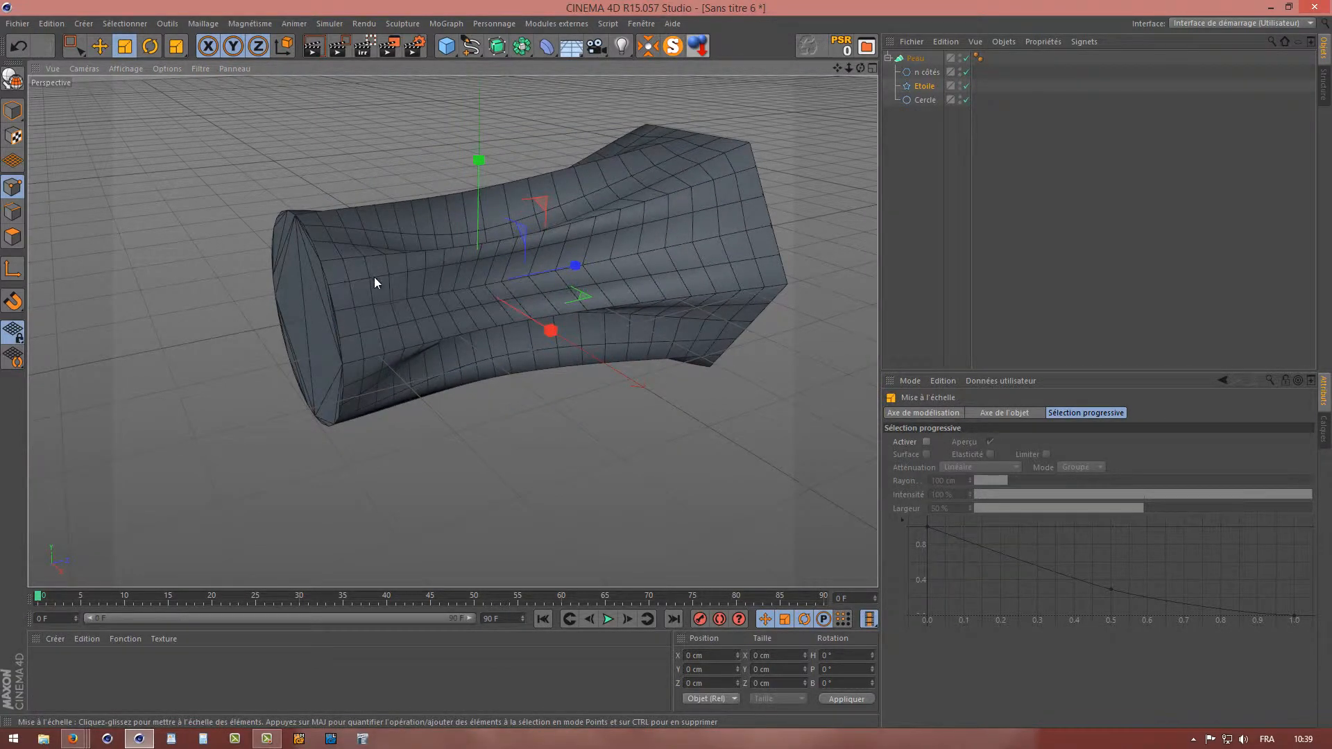
- Enable the Forme organique option on the Peau object and inspect the lofted surface from several angles
alt+drag(374, 282, 517, 194)
click(916, 59)
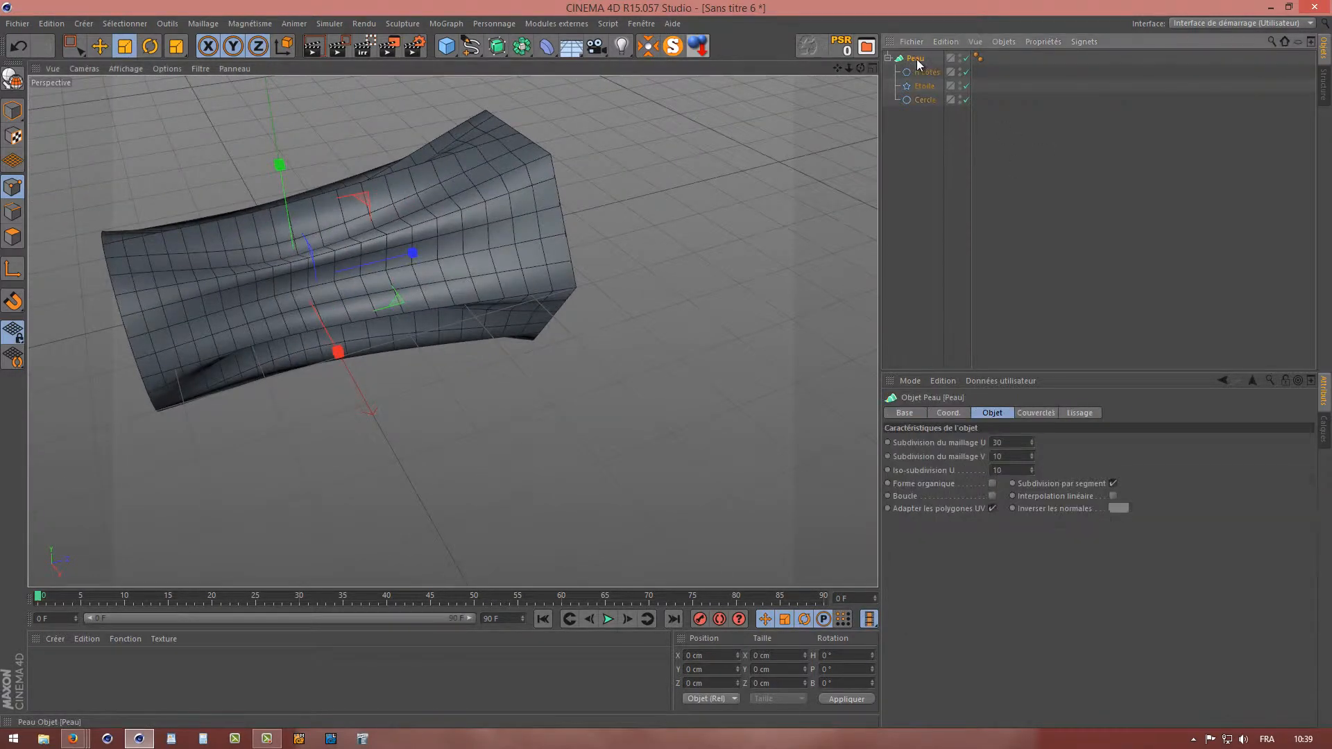
alt+drag(577, 285, 731, 340)
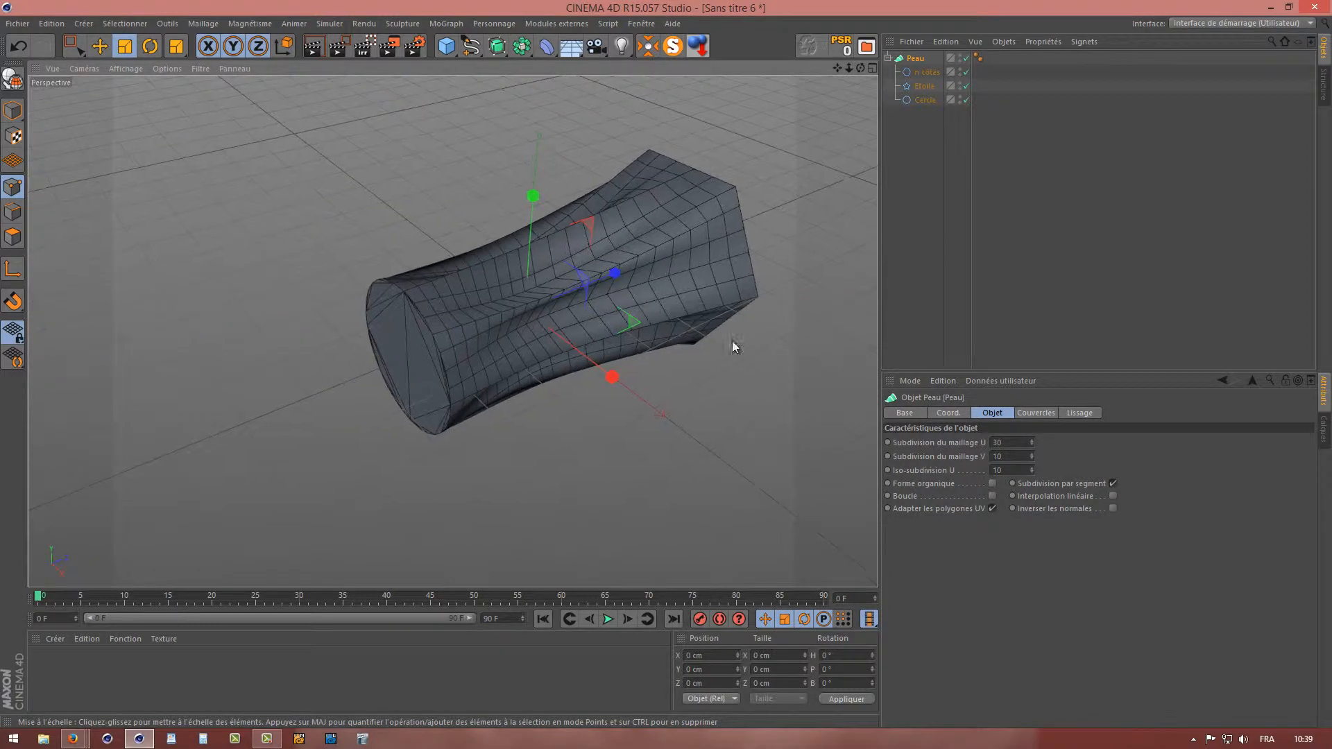
click(991, 483)
click(991, 483)
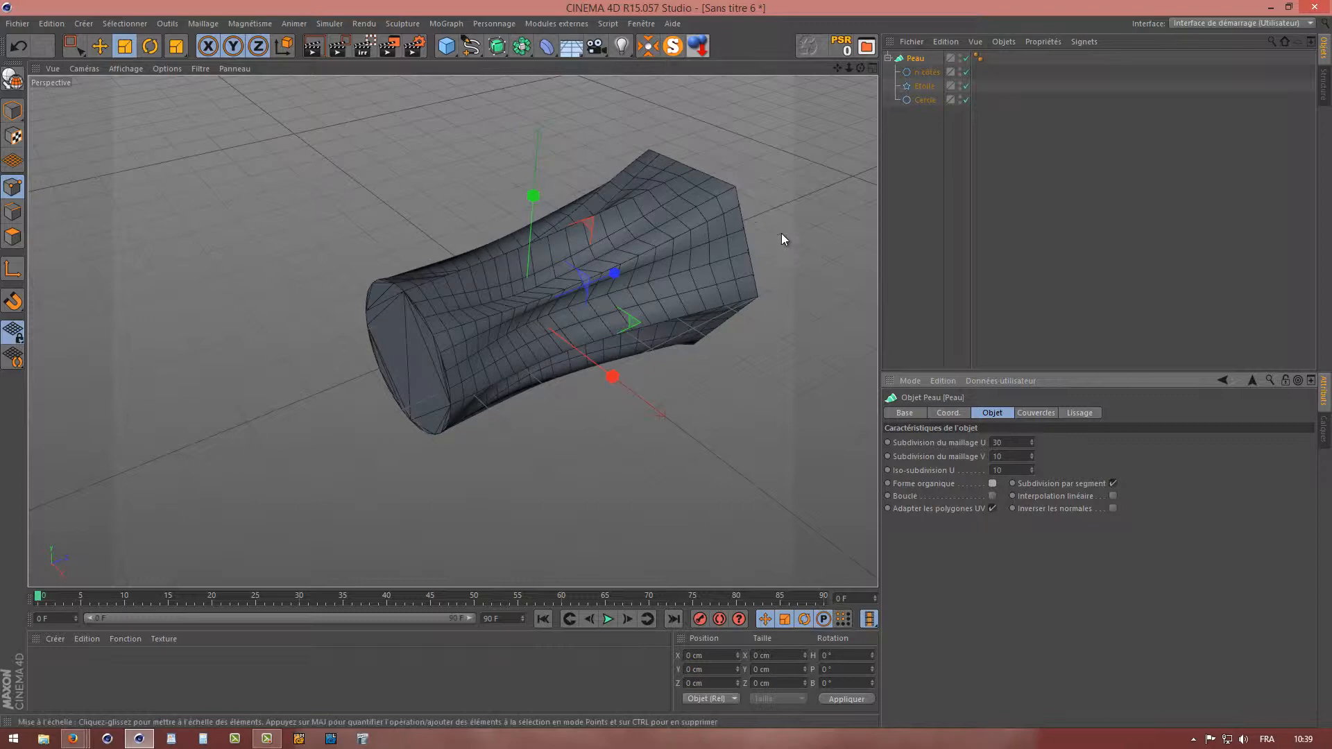
alt+drag(730, 238, 796, 274)
click(990, 482)
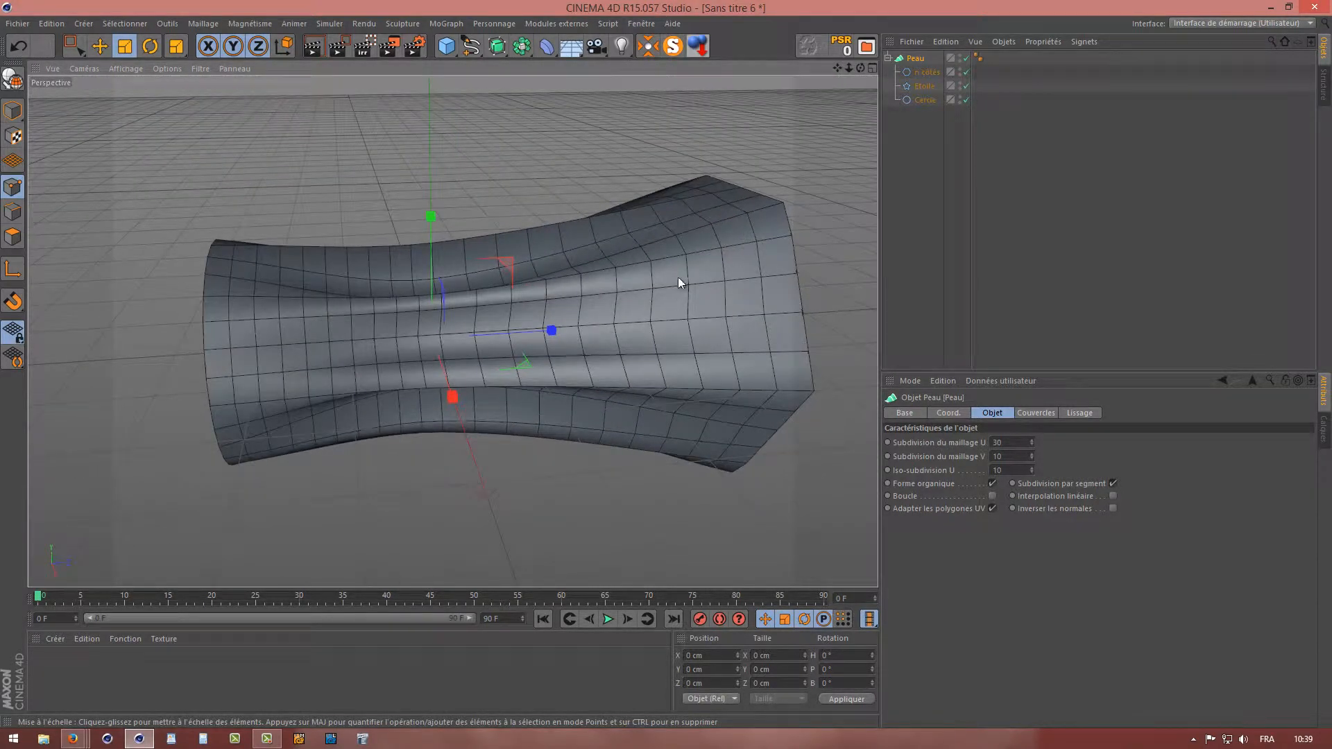
alt+drag(676, 276, 424, 292)
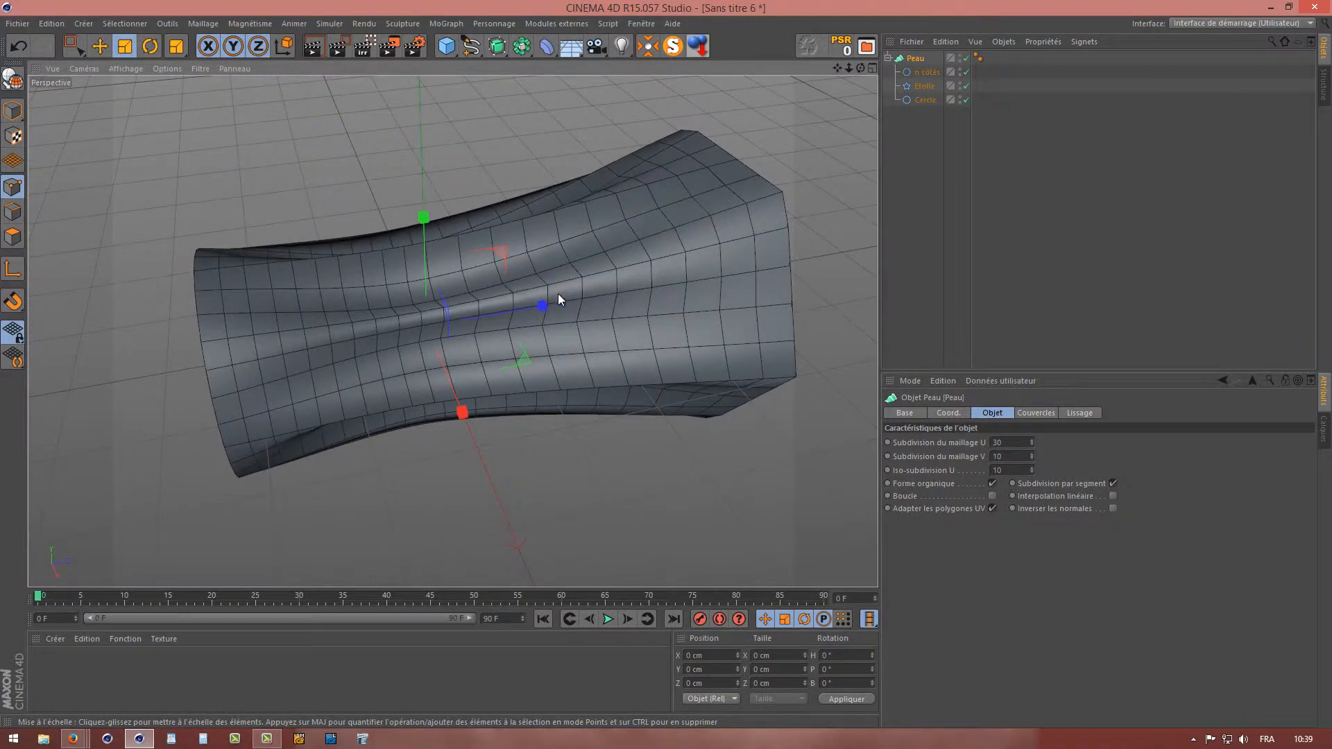
mouse_move(559, 298)
alt+mouse_down()
mouse_move(610, 282)
mouse_move(645, 247)
mouse_move(597, 257)
mouse_move(469, 204)
mouse_move(601, 193)
mouse_move(517, 276)
mouse_move(549, 275)
mouse_move(576, 303)
alt+mouse_up()
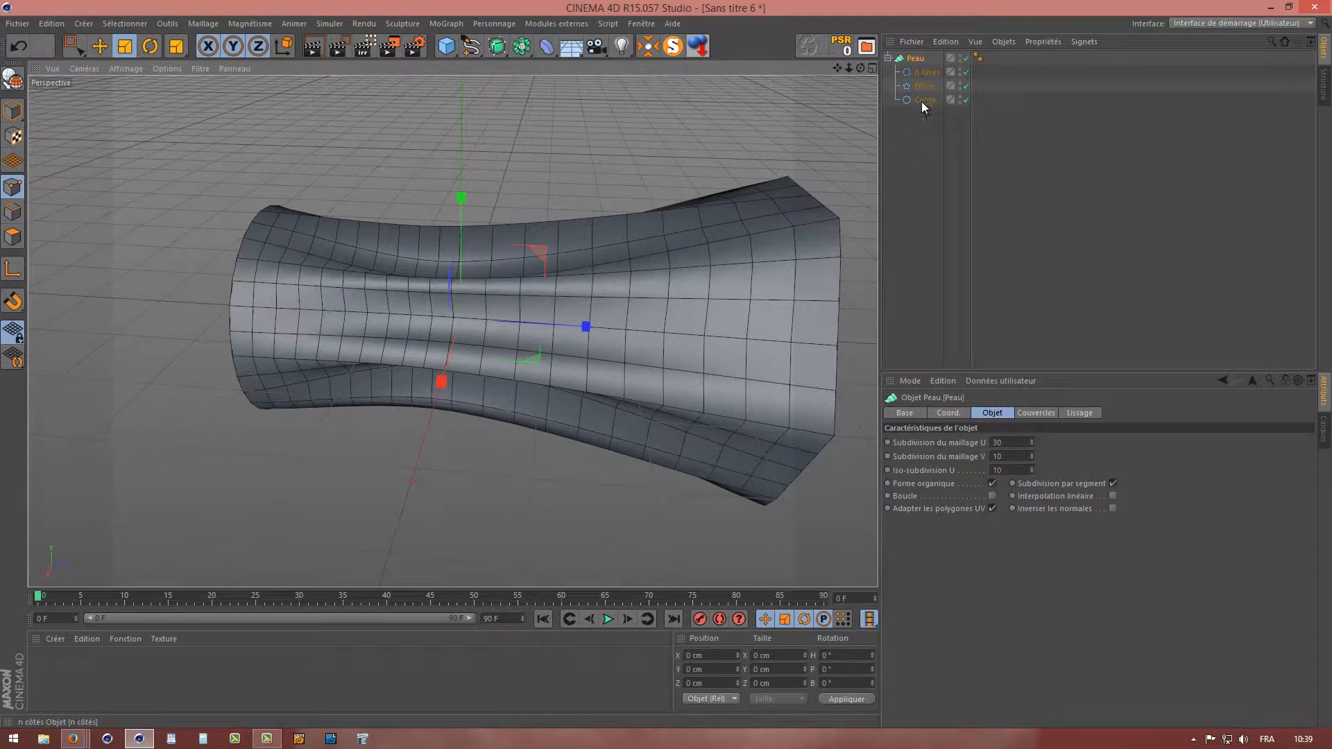
- Delete the n côtés, star and circle splines from the Peau object
drag(922, 143, 911, 67)
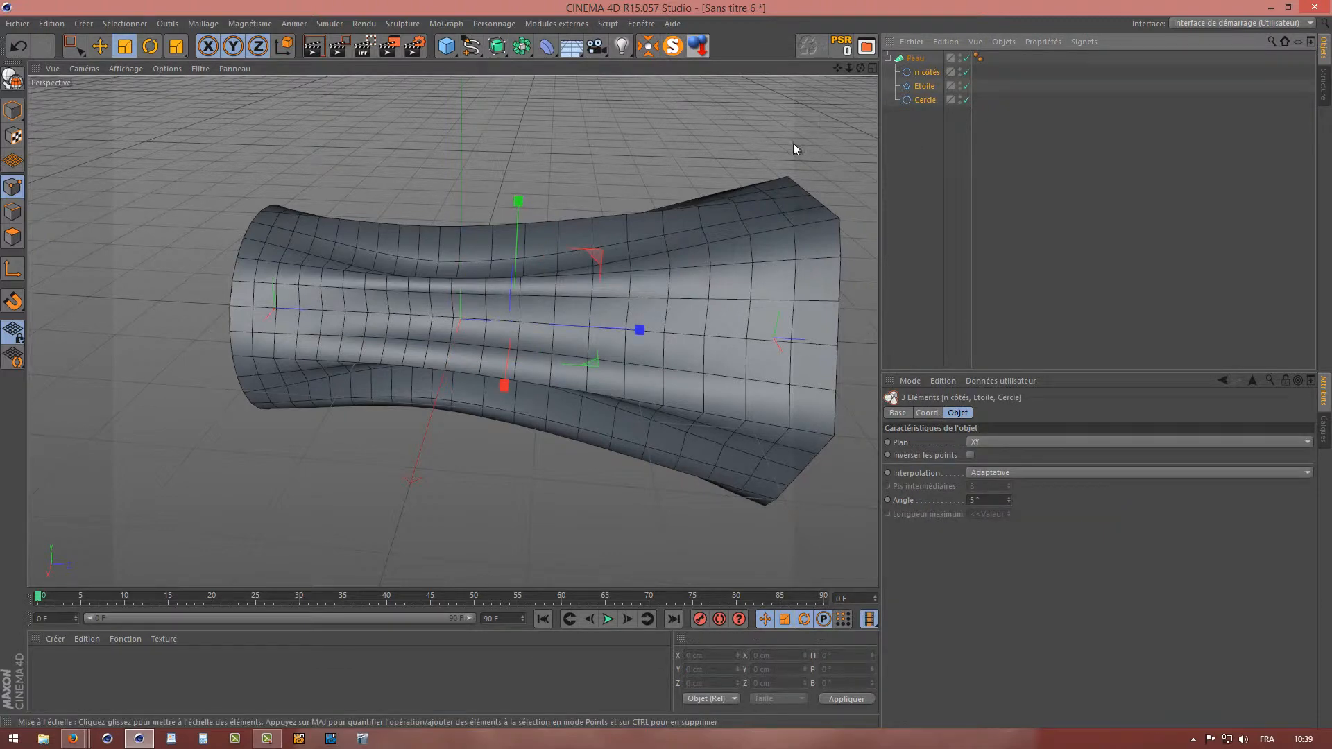
alt+drag(641, 216, 590, 192)
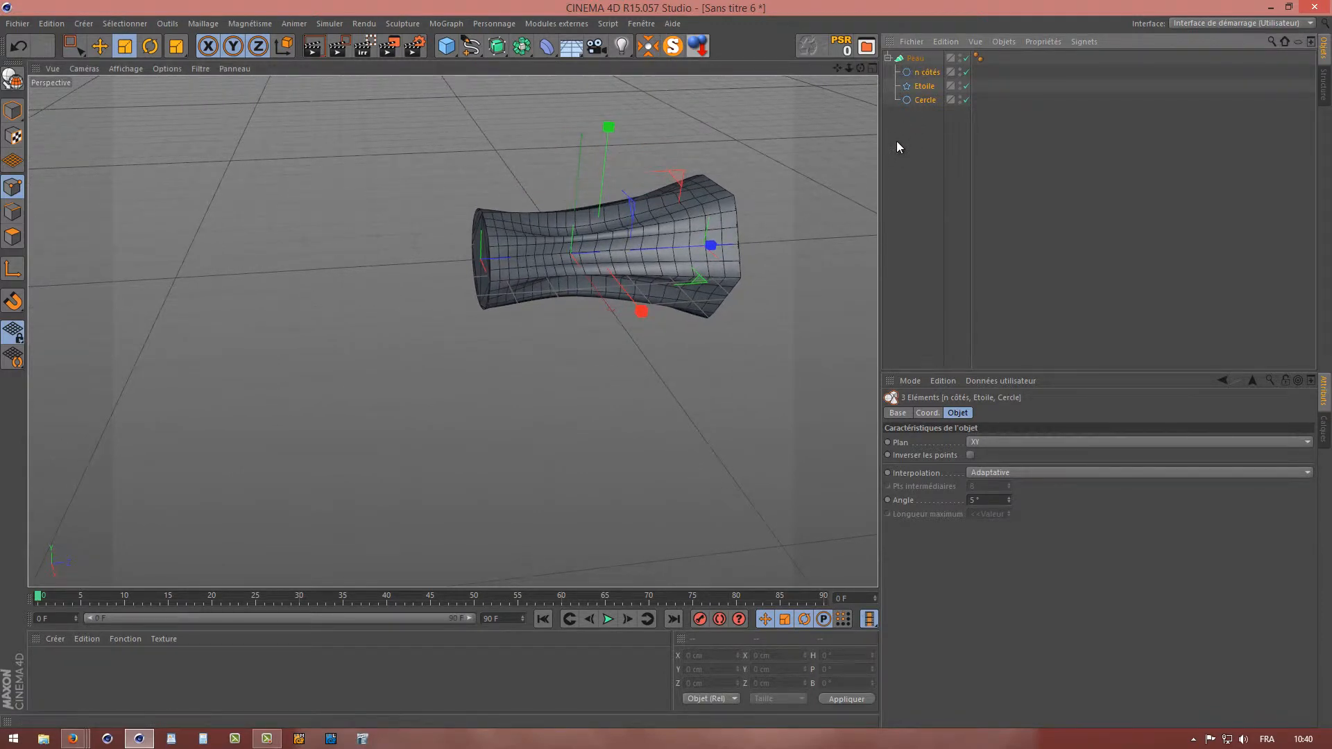
key(Delete)
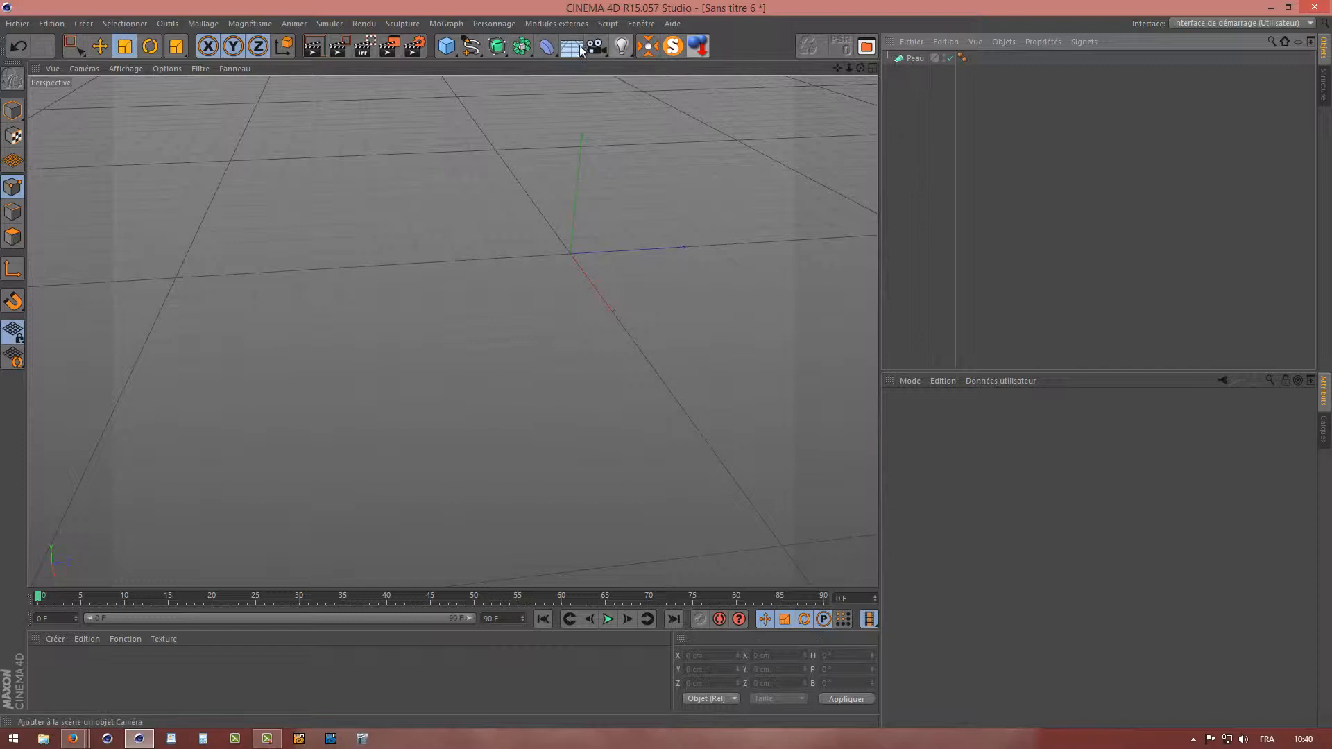
- Add an arc spline and set its final angle to 180° to form a half circle
click(473, 54)
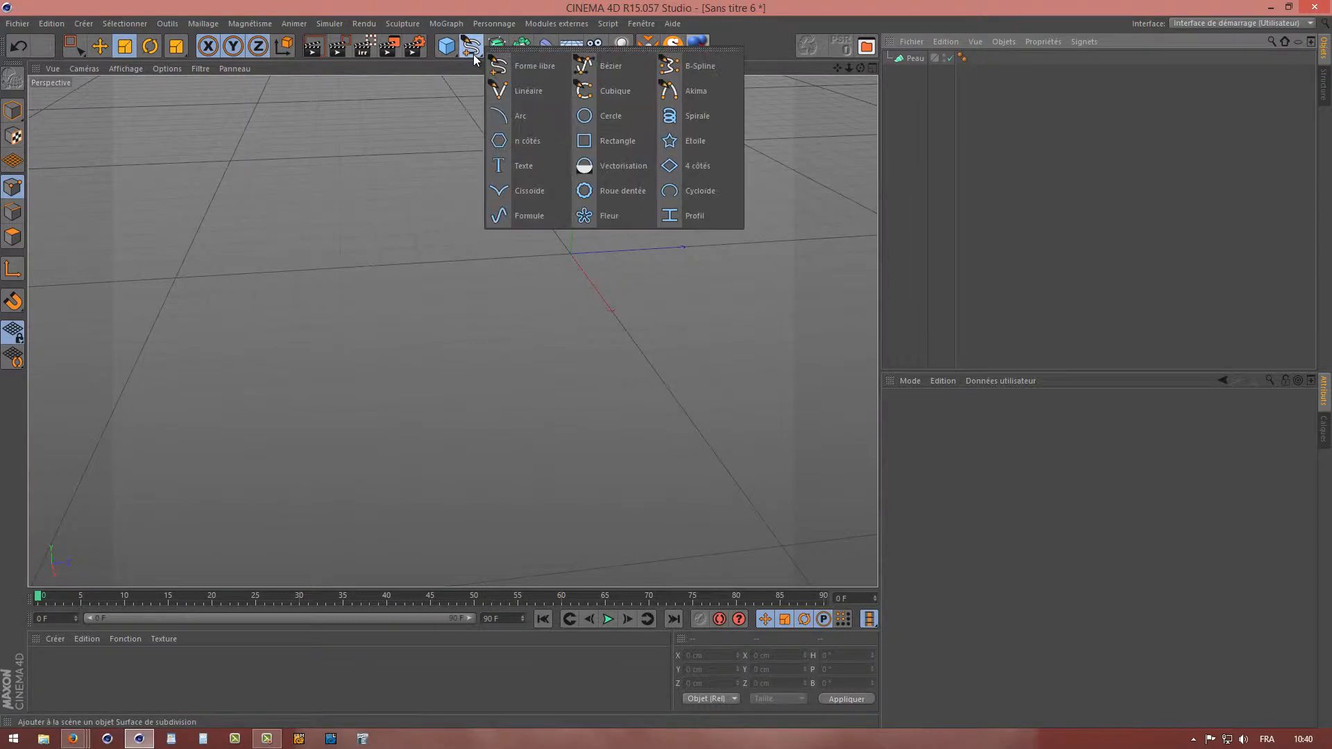
click(532, 126)
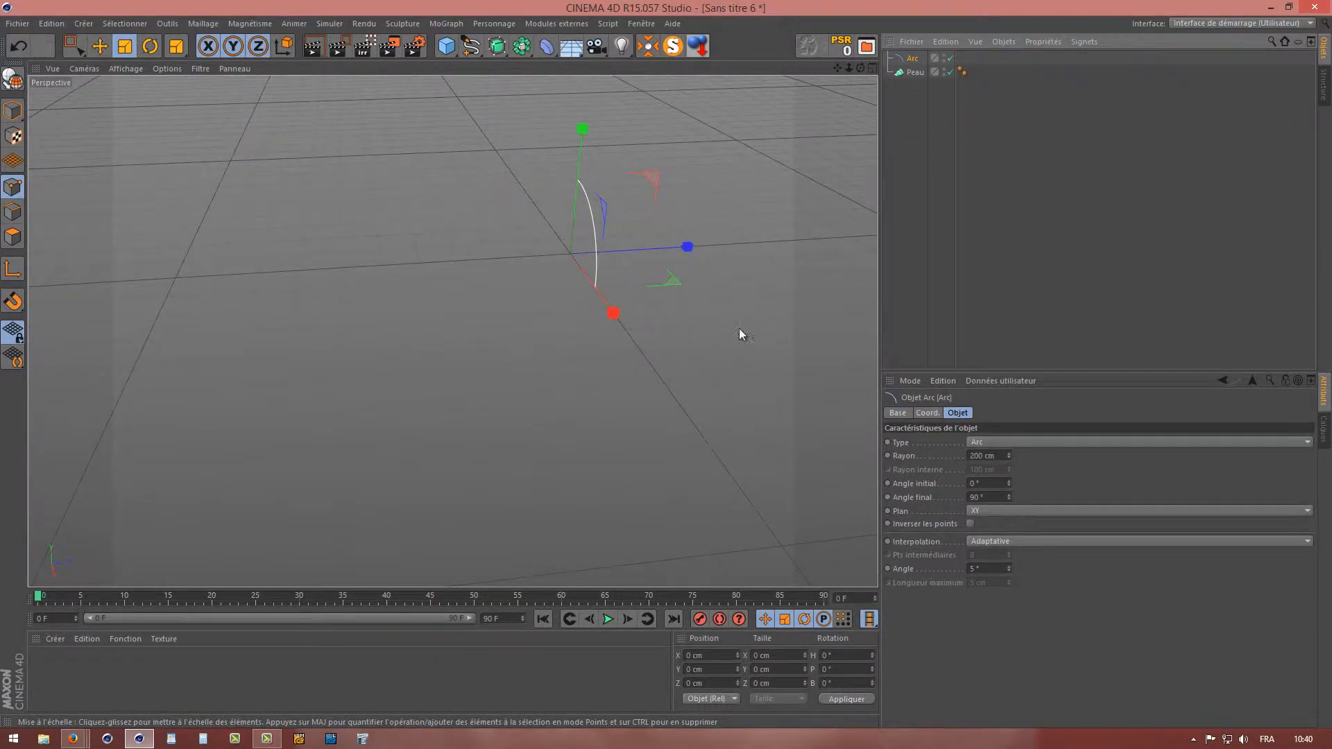
double_click(984, 497)
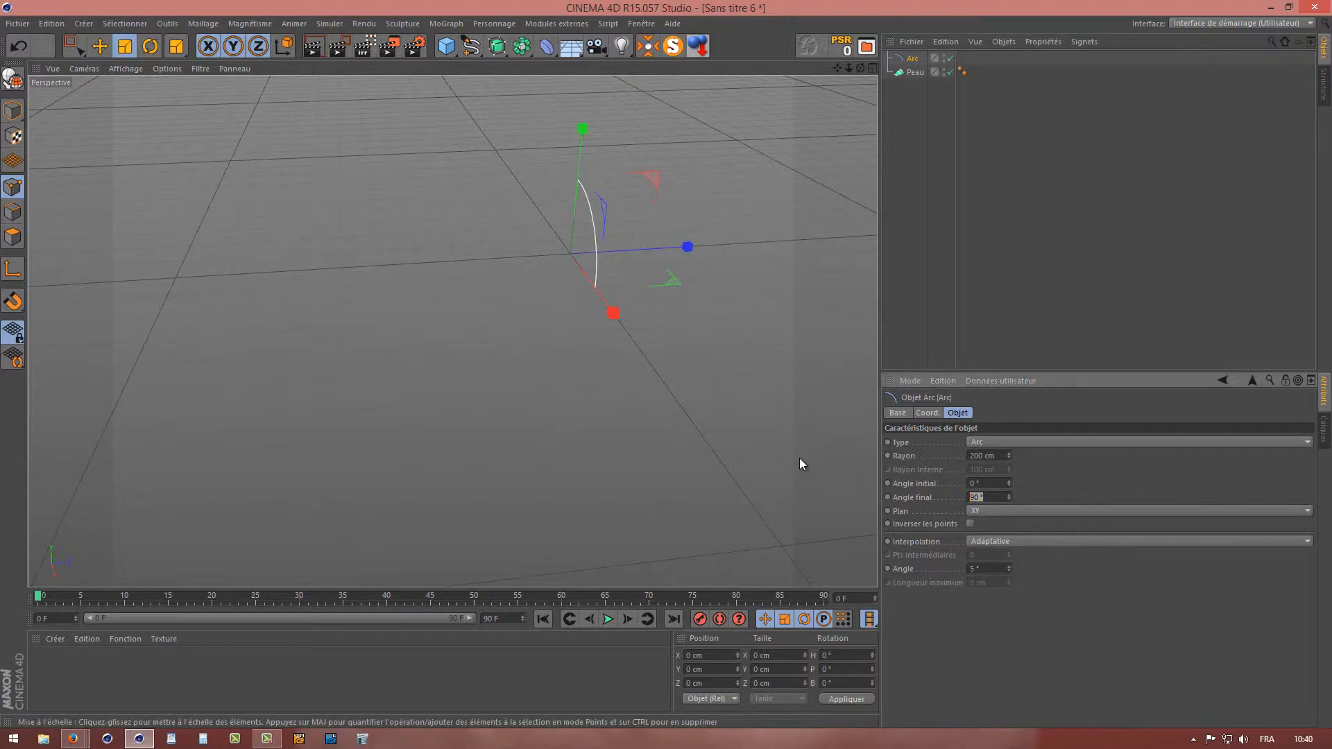
text(180)
key(Return)
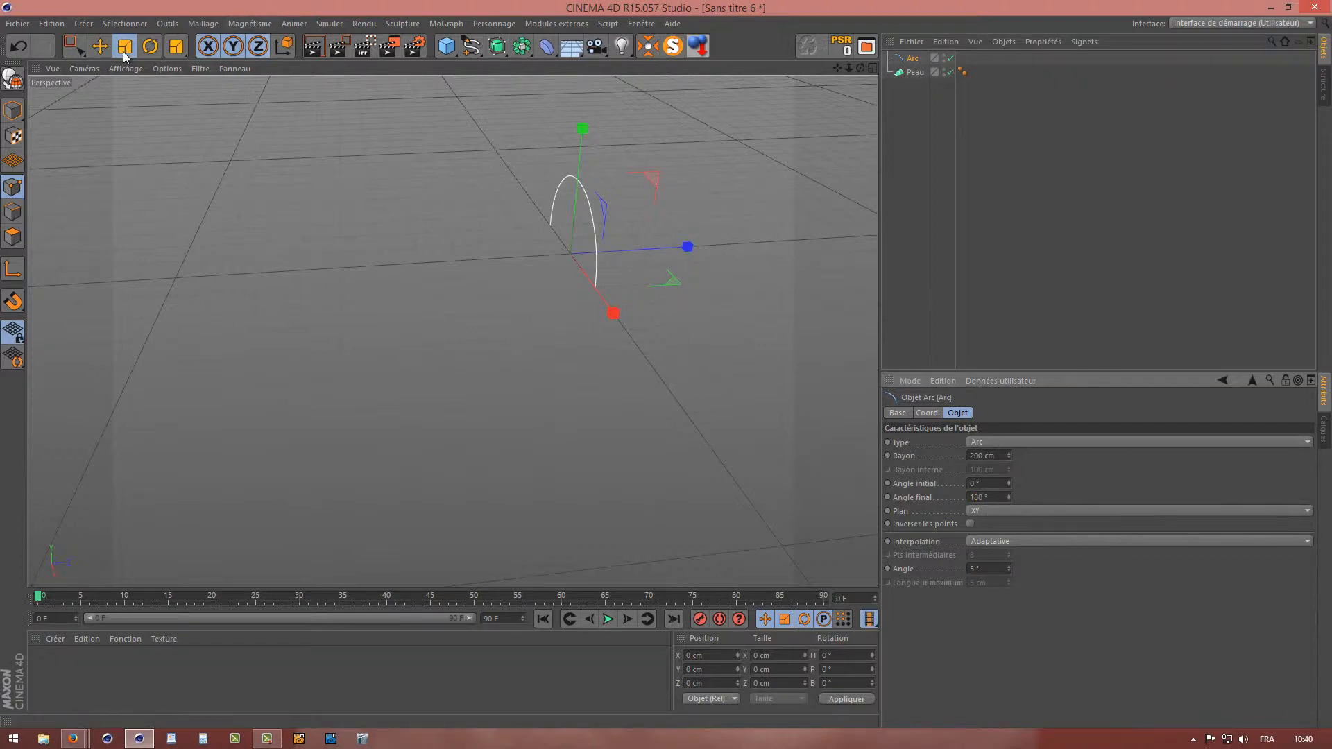
- Copy the arc twice along the positive Z axis to get three evenly spaced half circles
click(105, 47)
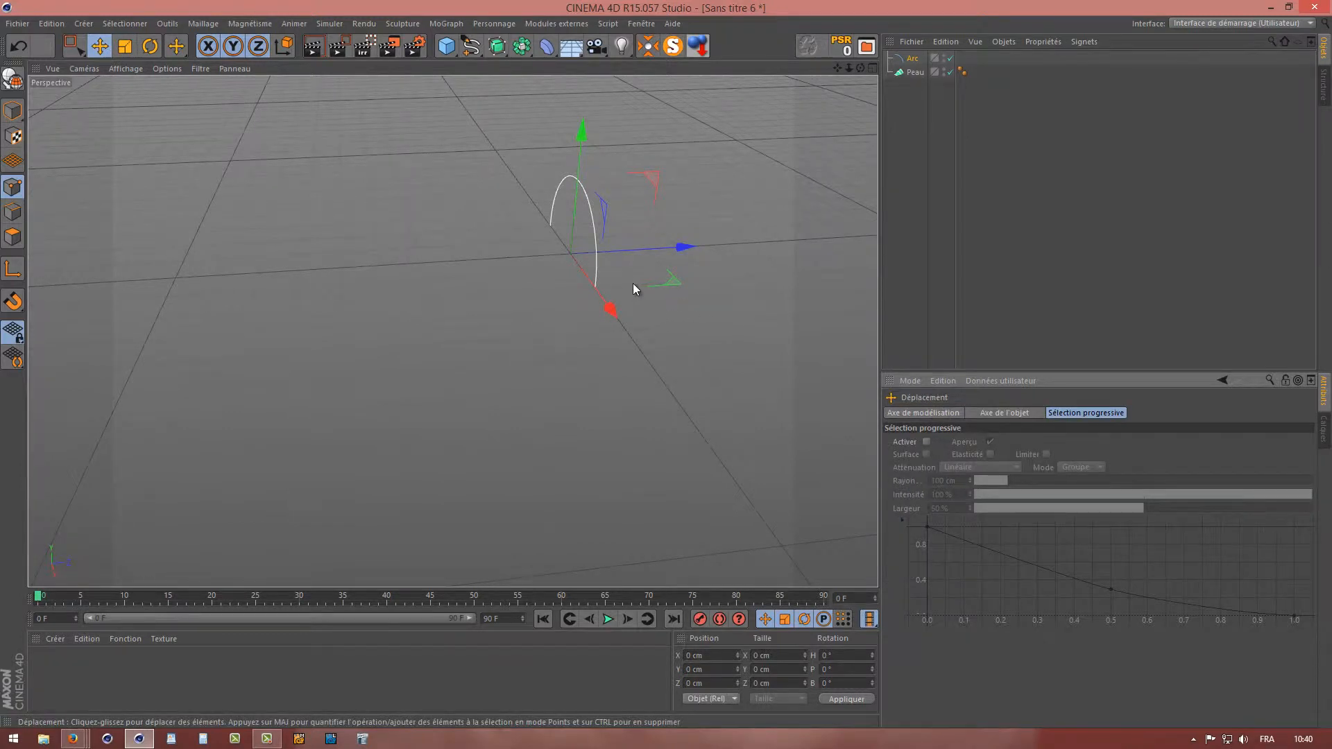
alt+middle_drag(632, 283, 498, 335)
alt+drag(562, 298, 563, 294)
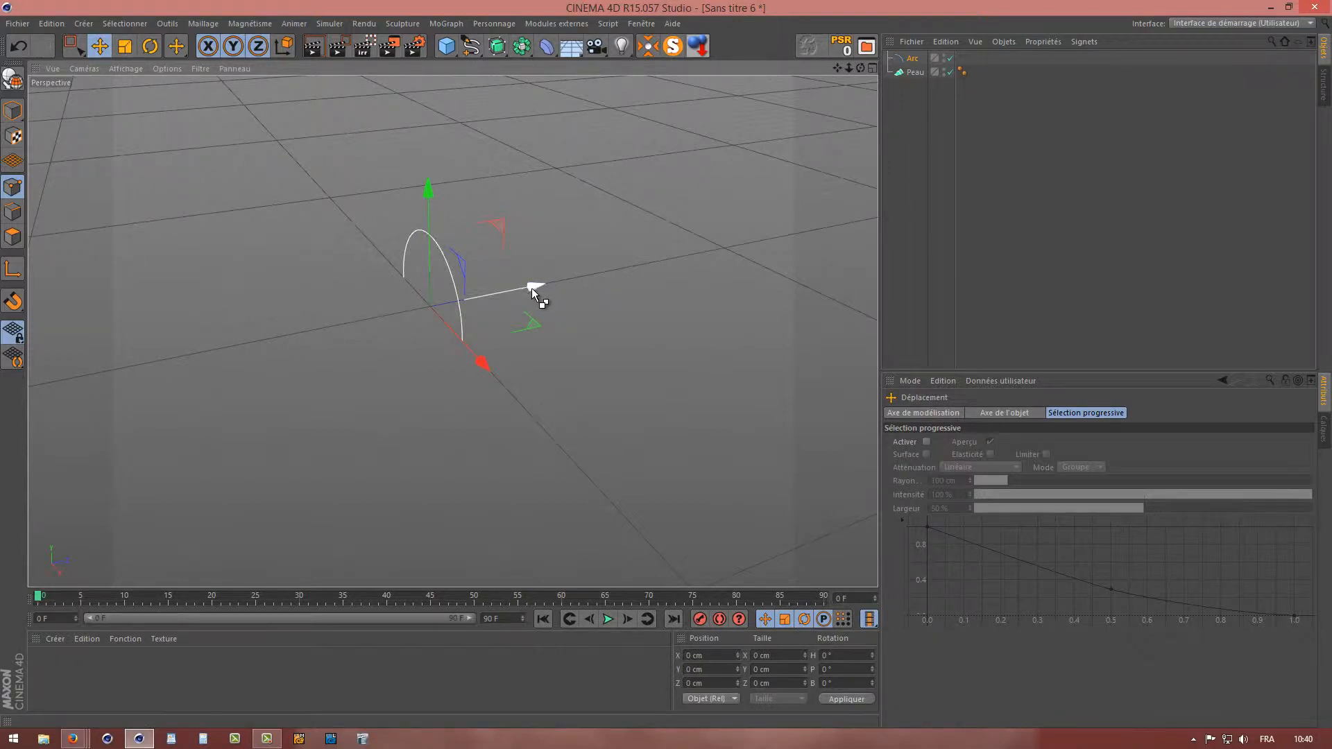
drag(531, 288, 651, 269)
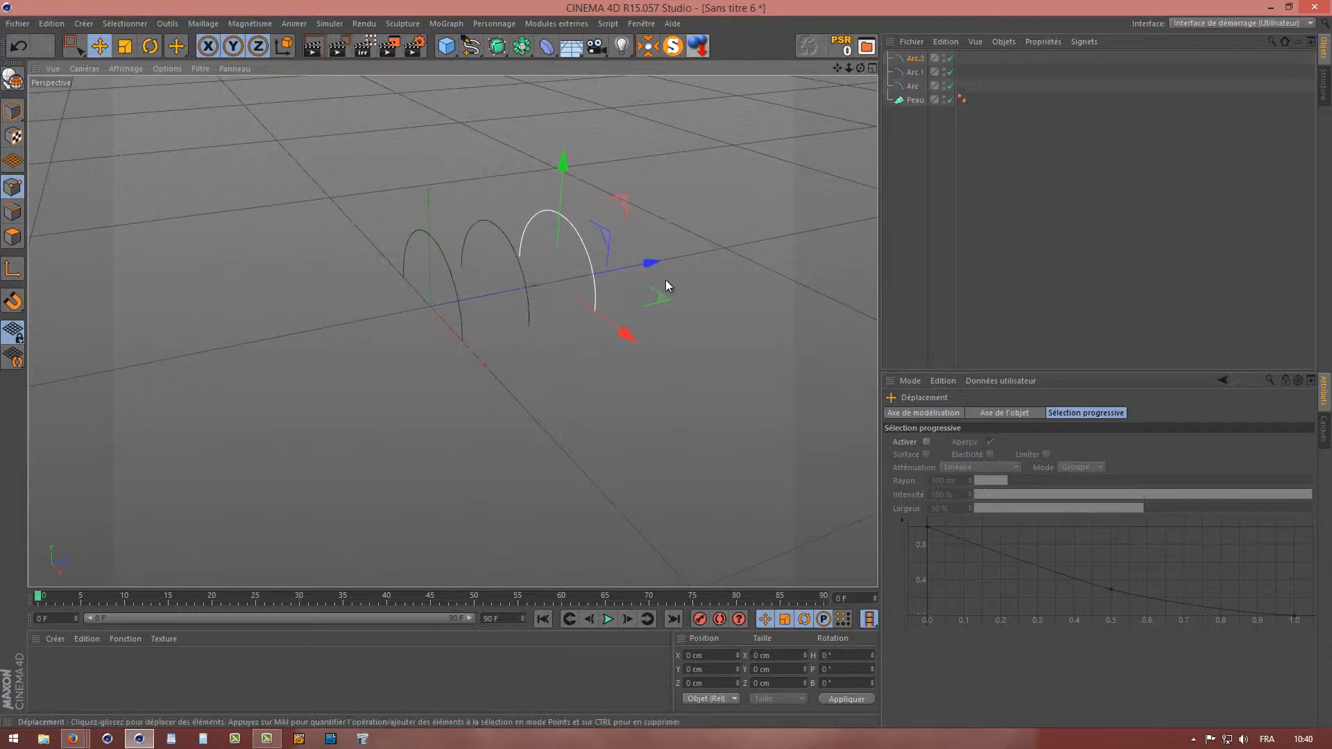
- Make all three arcs children of the Peau object to loft a half-tunnel surface
click(912, 85)
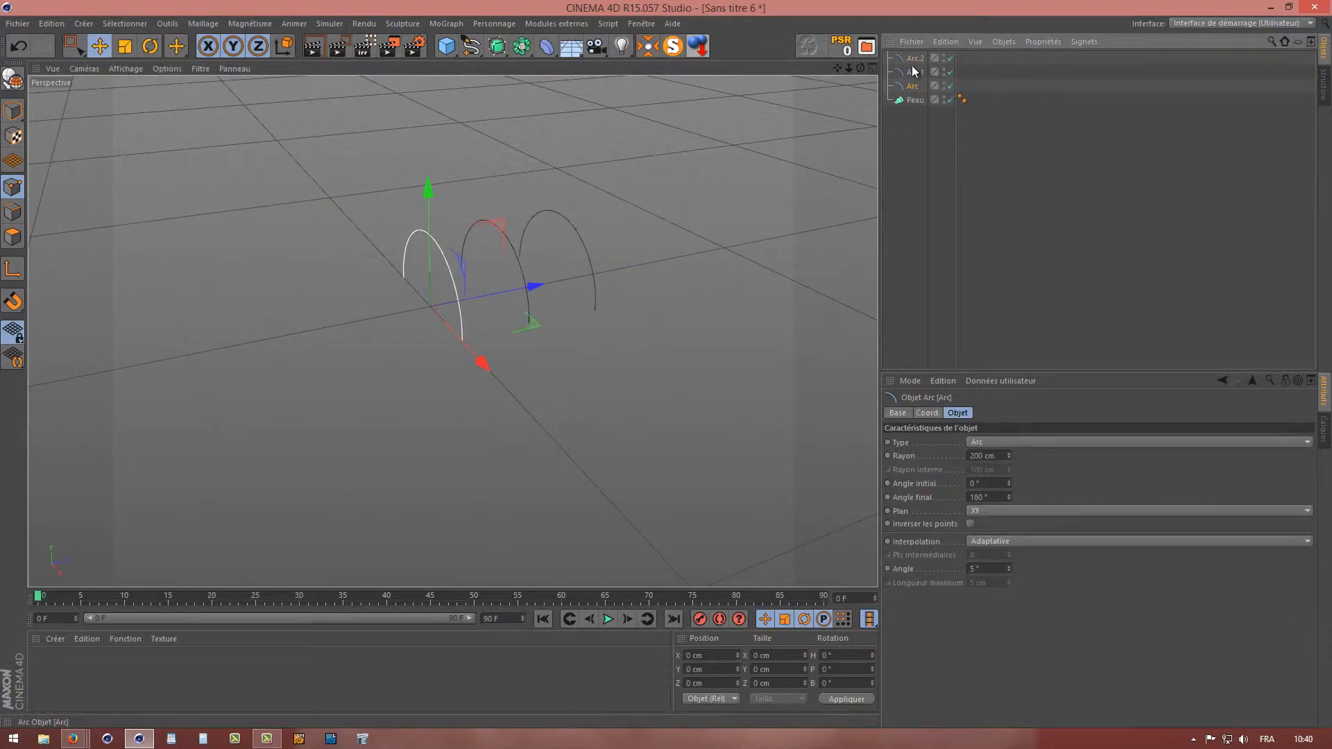
shift+click(914, 58)
drag(914, 58, 907, 100)
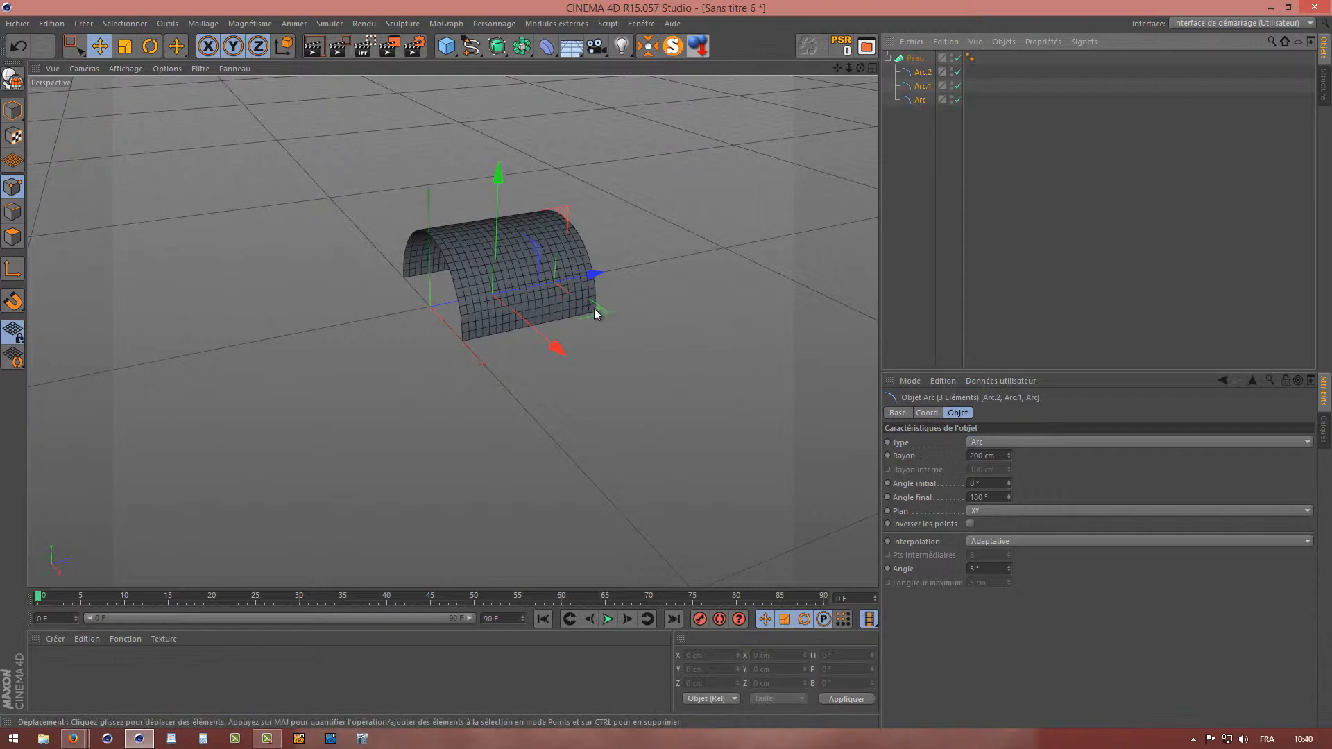
- Scale up the middle arc of the Peau object so the half-tunnel surface bulges at its centre
alt+drag(641, 279, 590, 229)
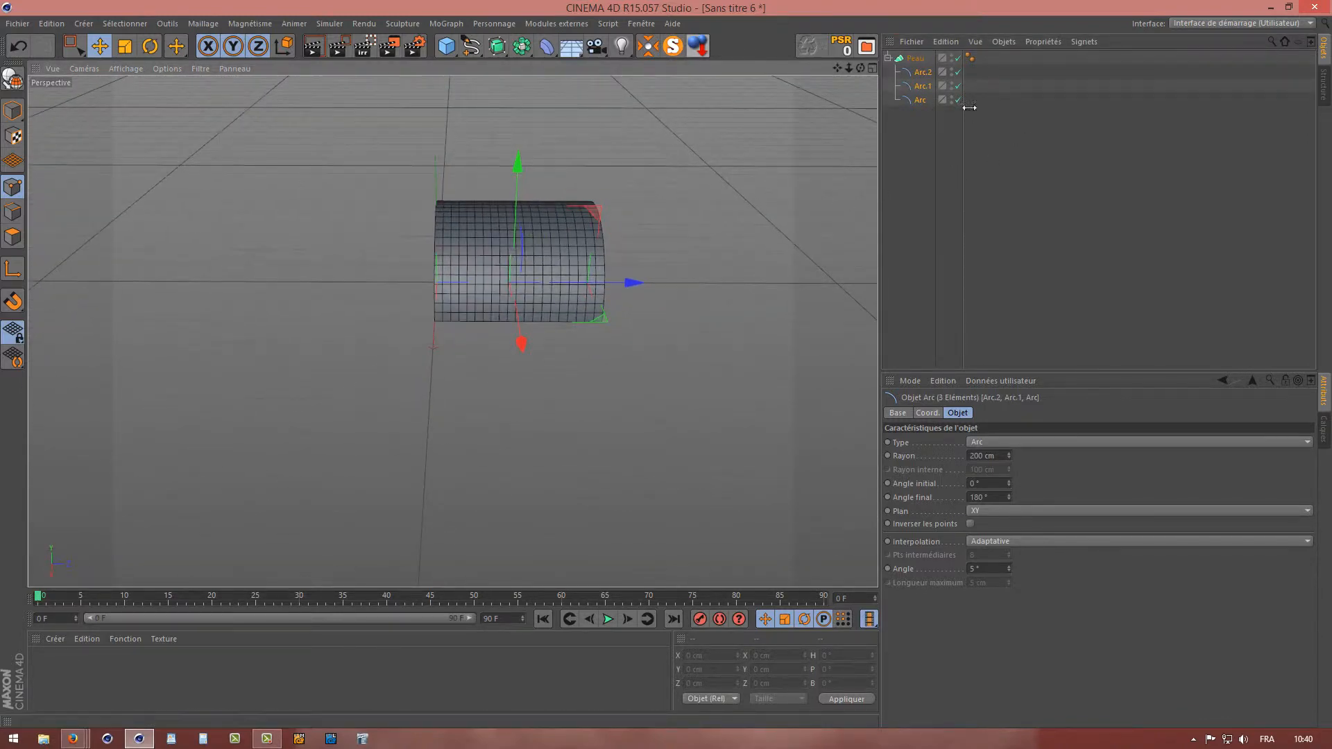
click(927, 84)
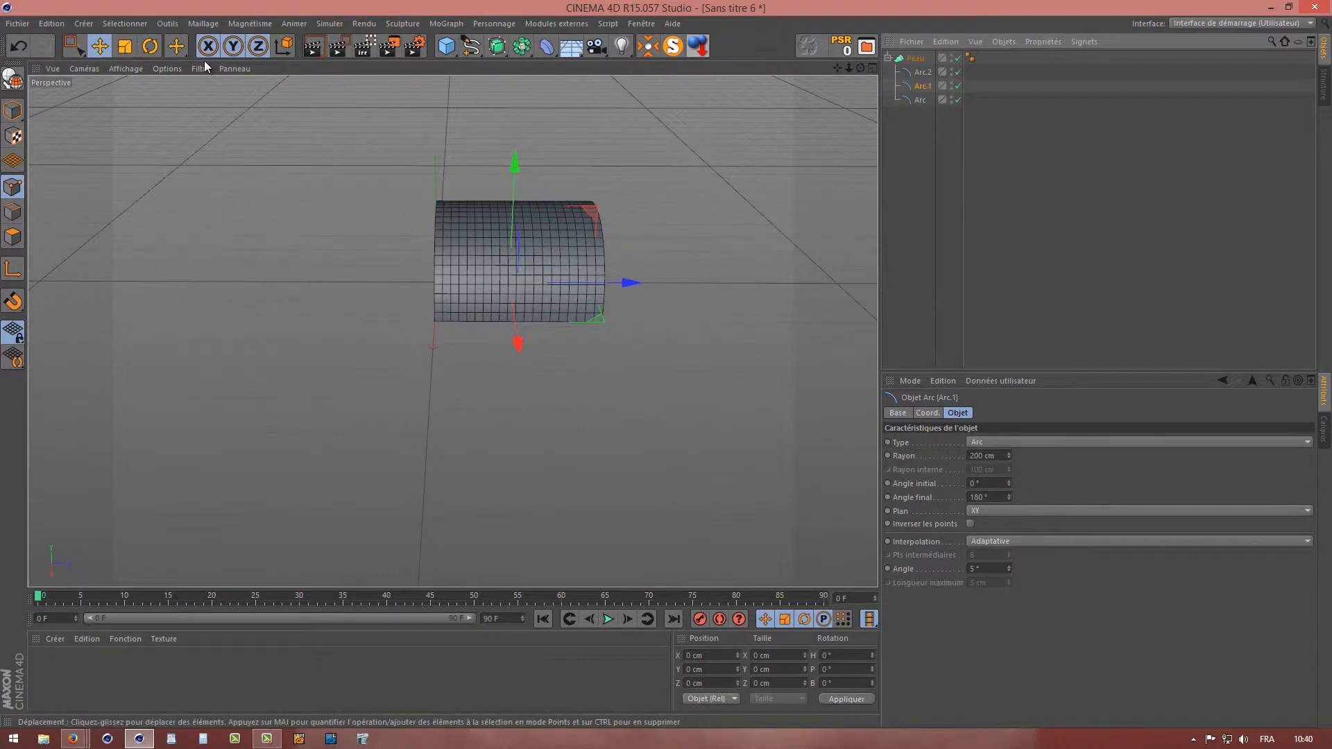
click(127, 47)
drag(653, 363, 677, 303)
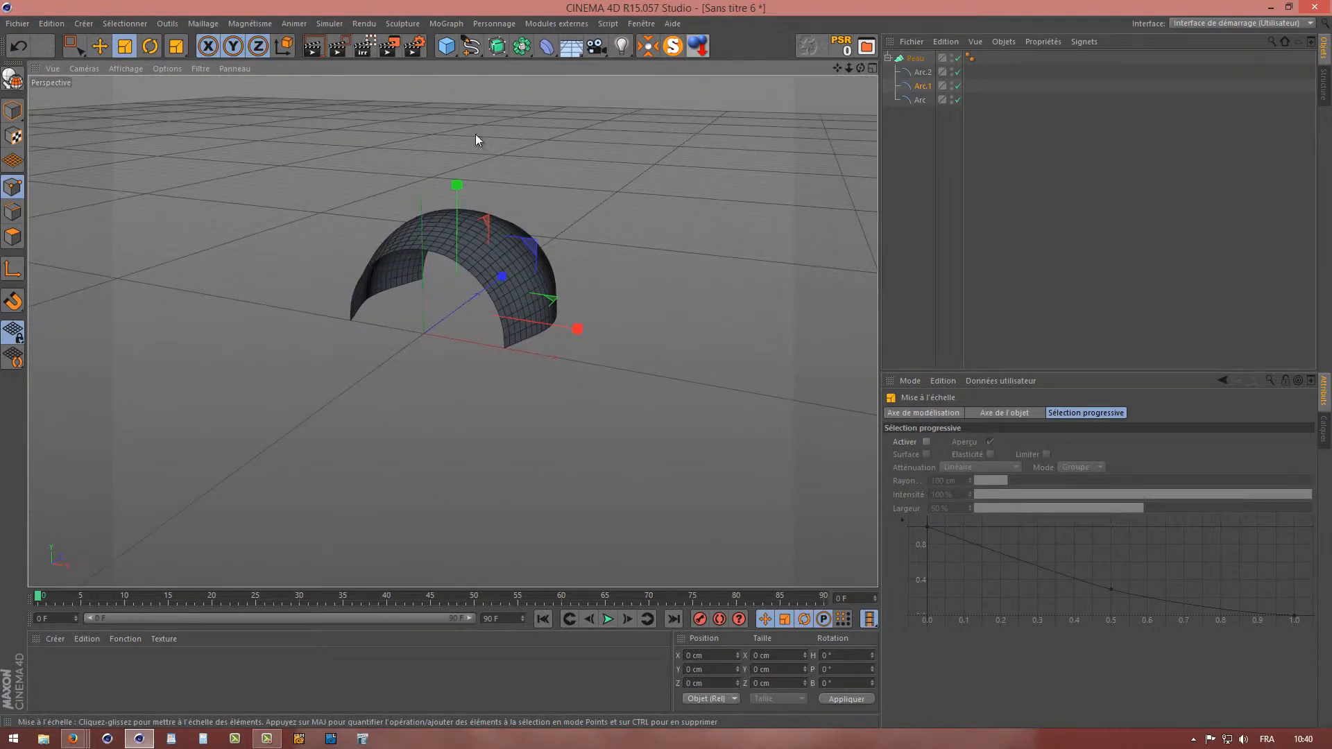
alt+drag(572, 206, 612, 252)
alt+drag(486, 296, 606, 260)
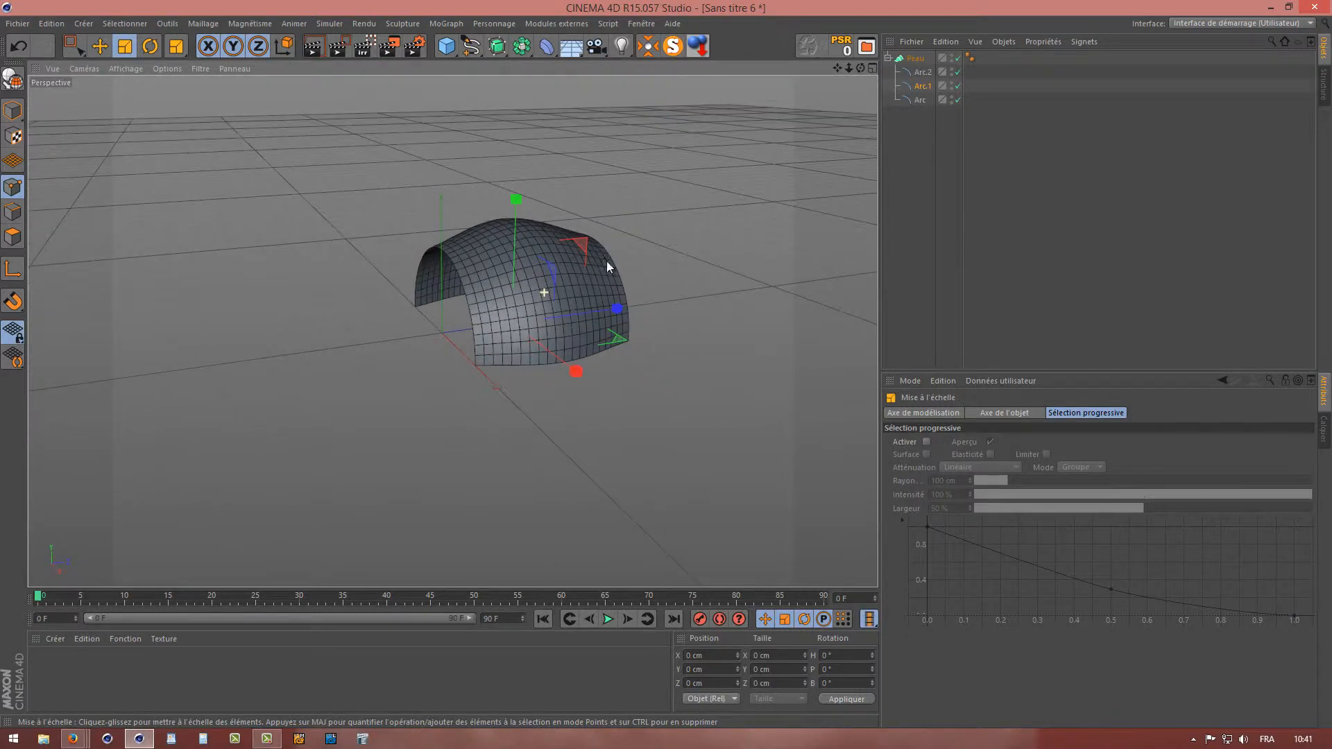
- Delete the Peau object with its three arcs and add a Bézier object to the empty scene
drag(918, 134, 895, 57)
key(Delete)
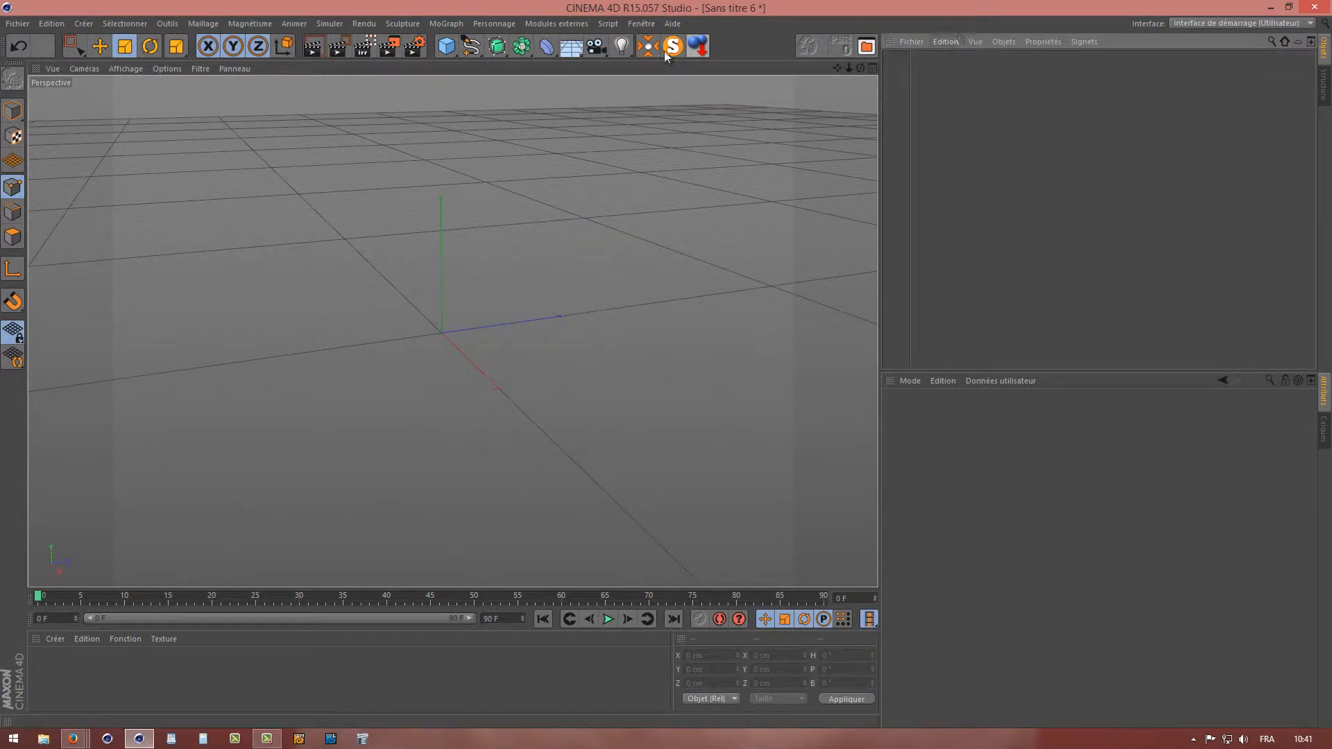
click(504, 51)
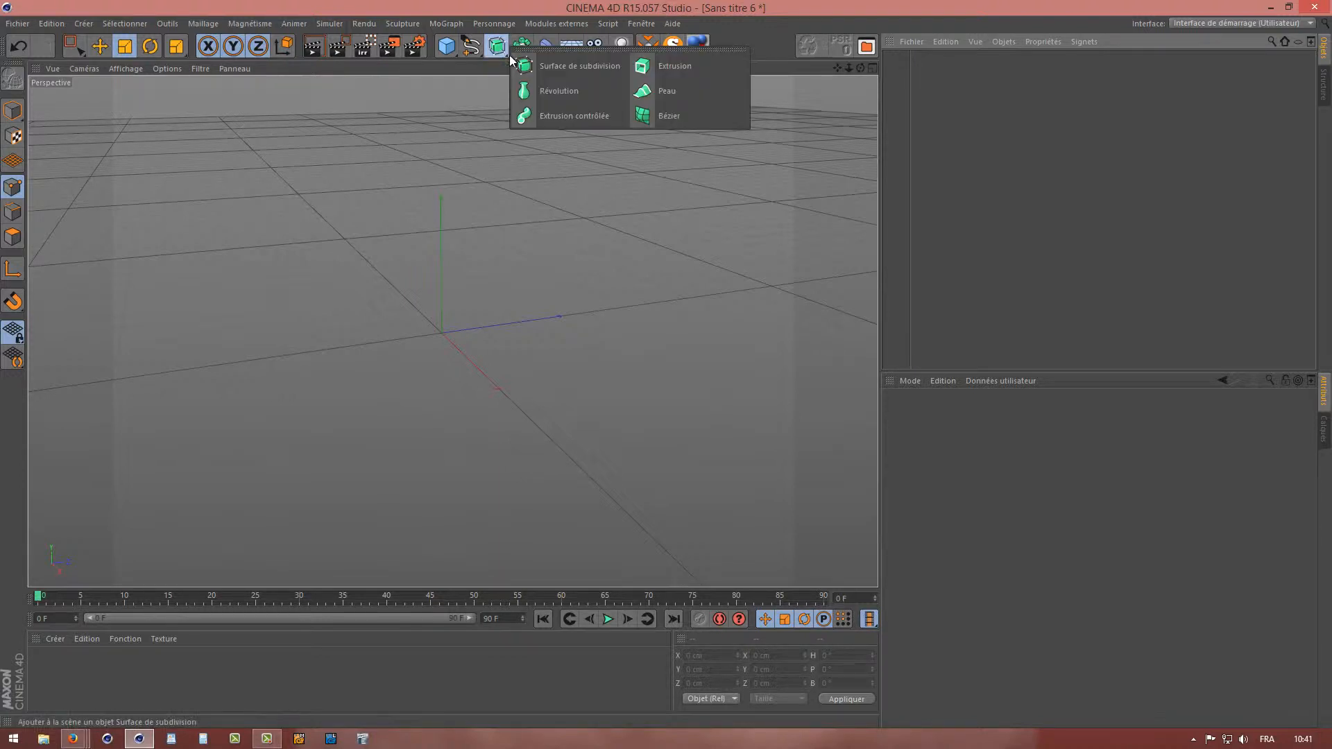
click(660, 116)
alt+drag(465, 246, 543, 261)
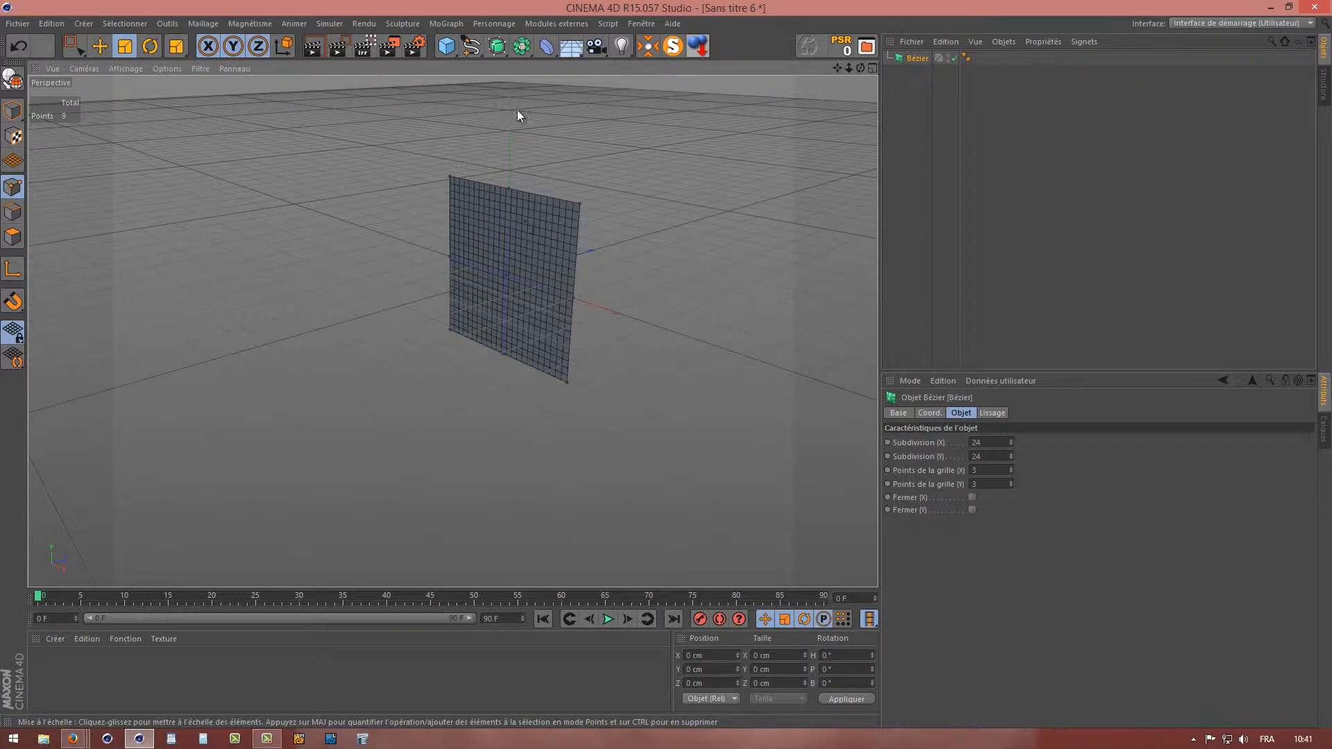
alt+drag(491, 250, 548, 260)
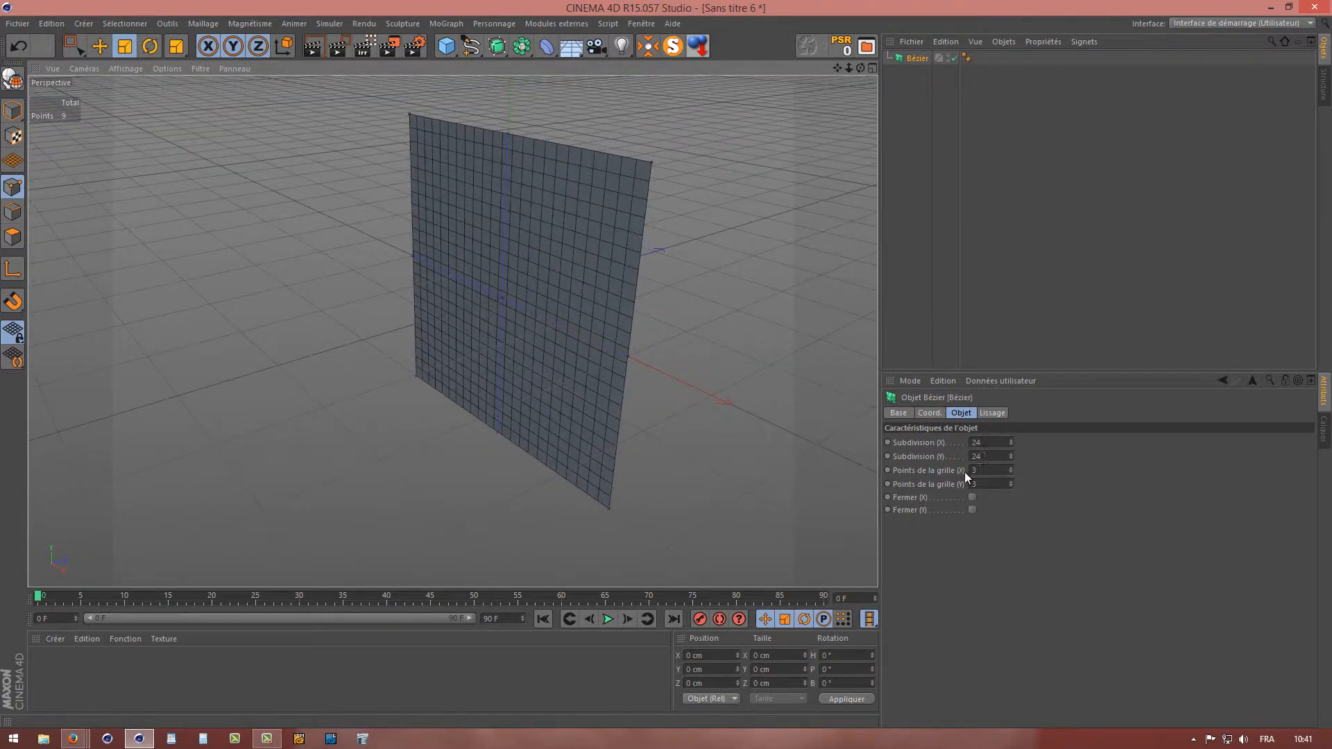
- Set the Bézier object's grid points to 5 in X and 5 in Y
double_click(982, 470)
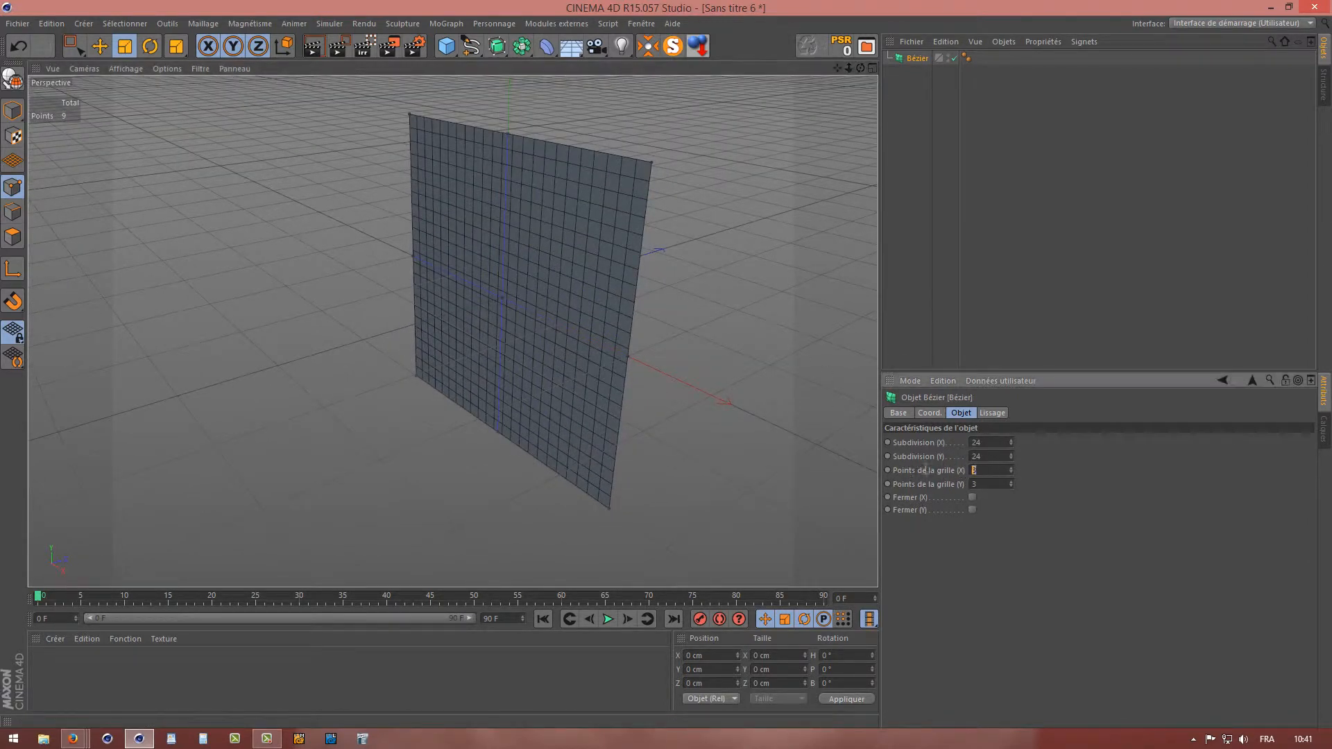
key(Tab)
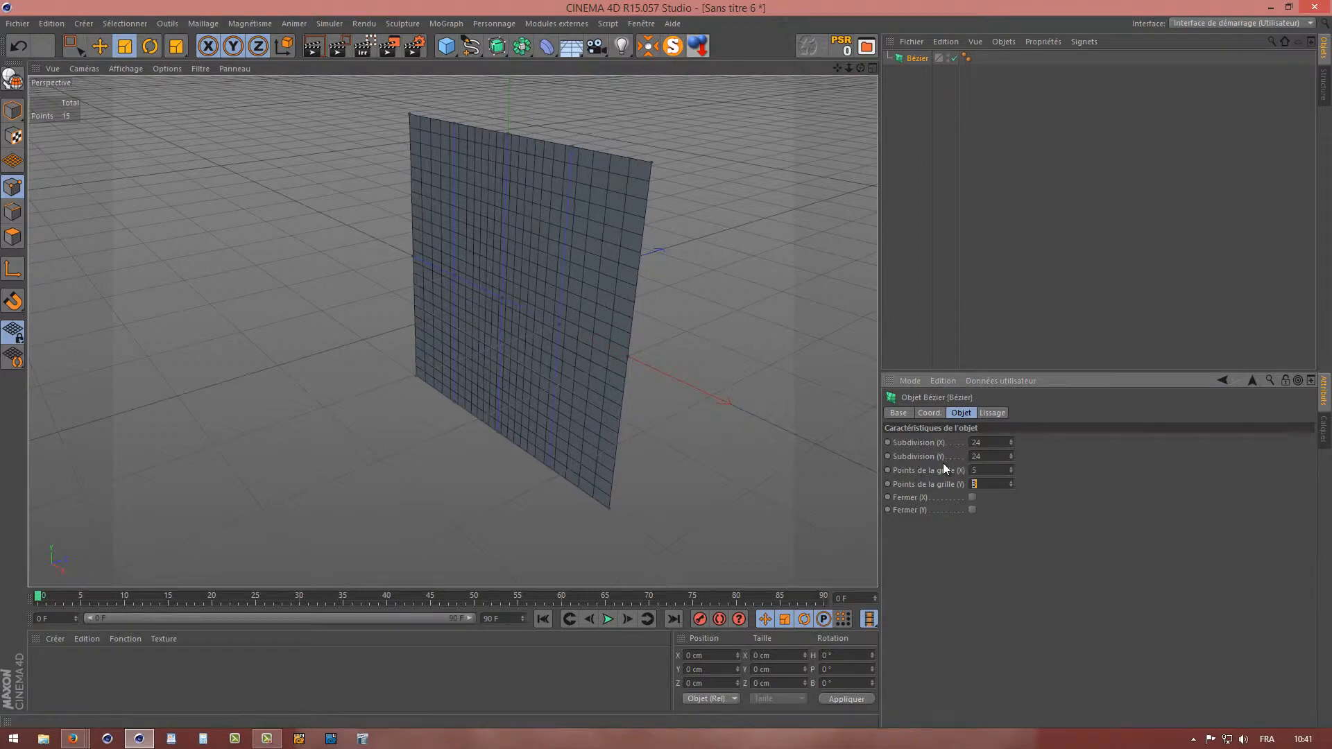
text(5)
key(Tab)
- Preview closing the Bézier surface in X and in Y separately, switching each closing option back off
click(972, 498)
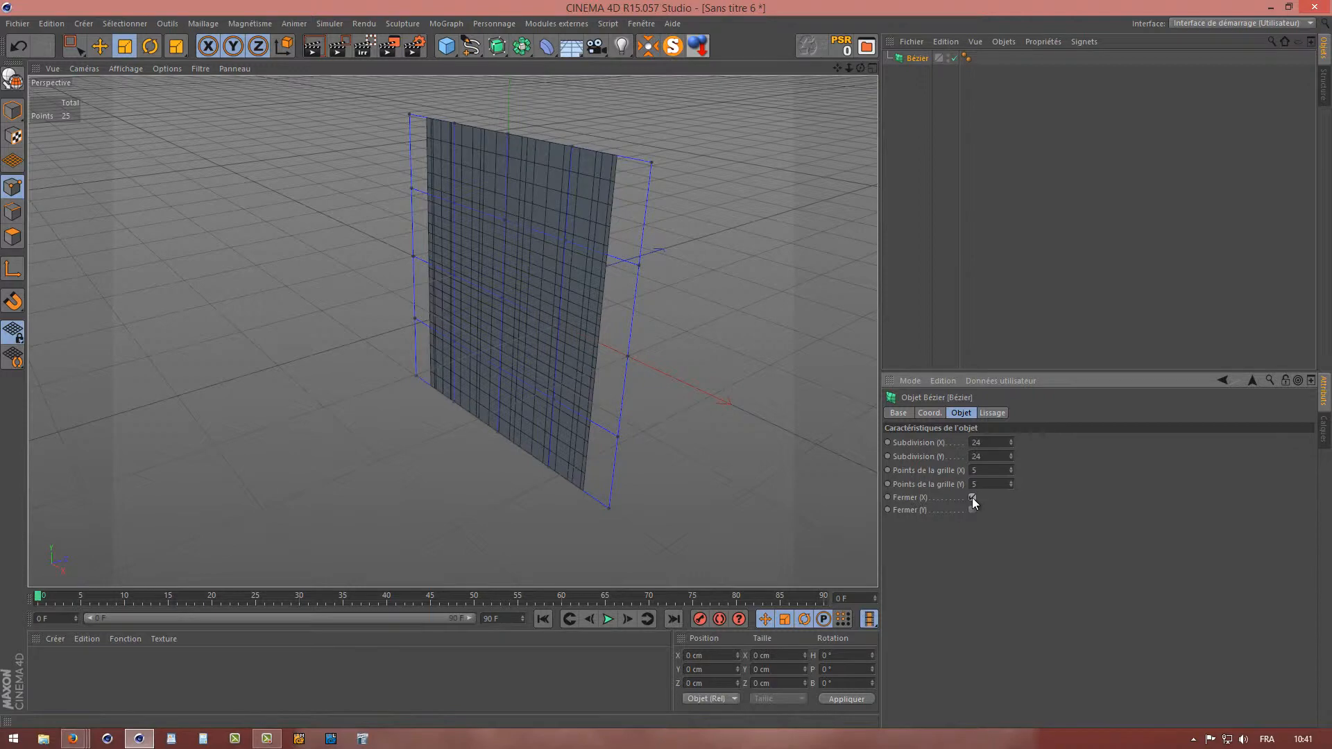
click(972, 497)
click(974, 507)
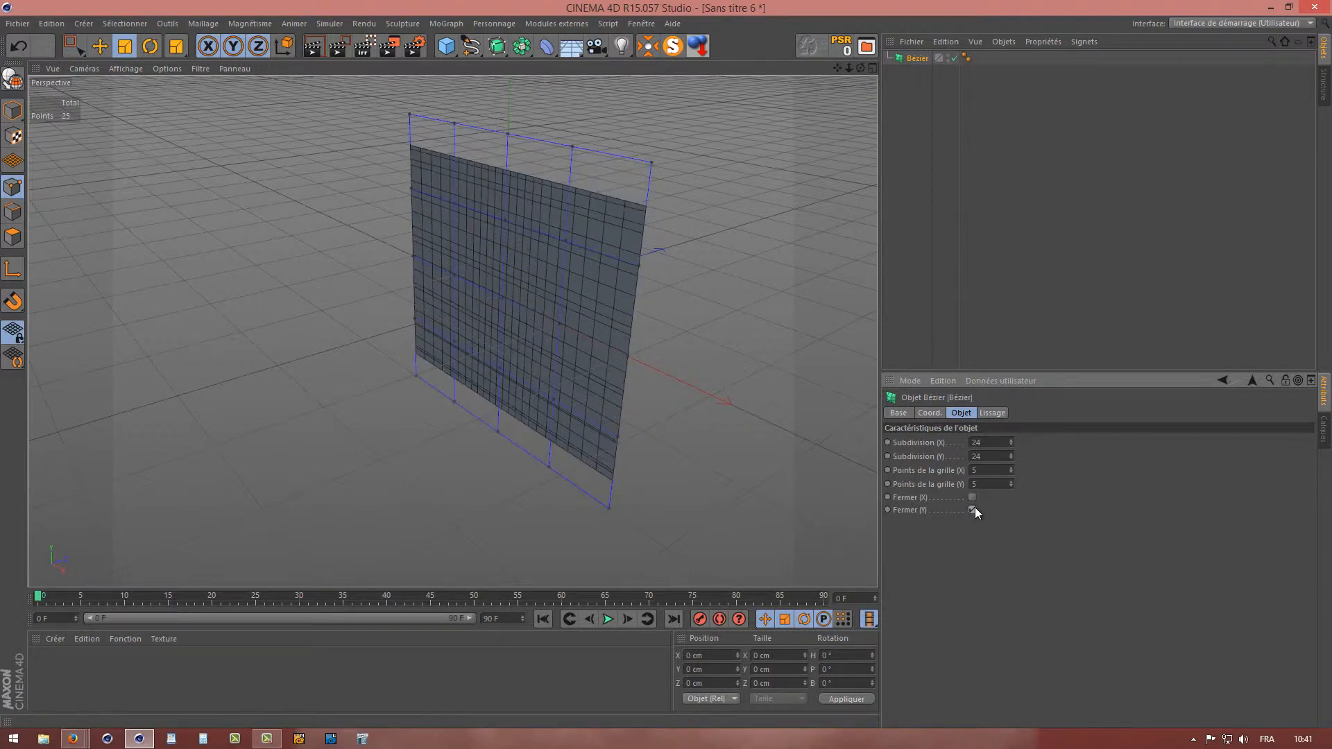
click(975, 507)
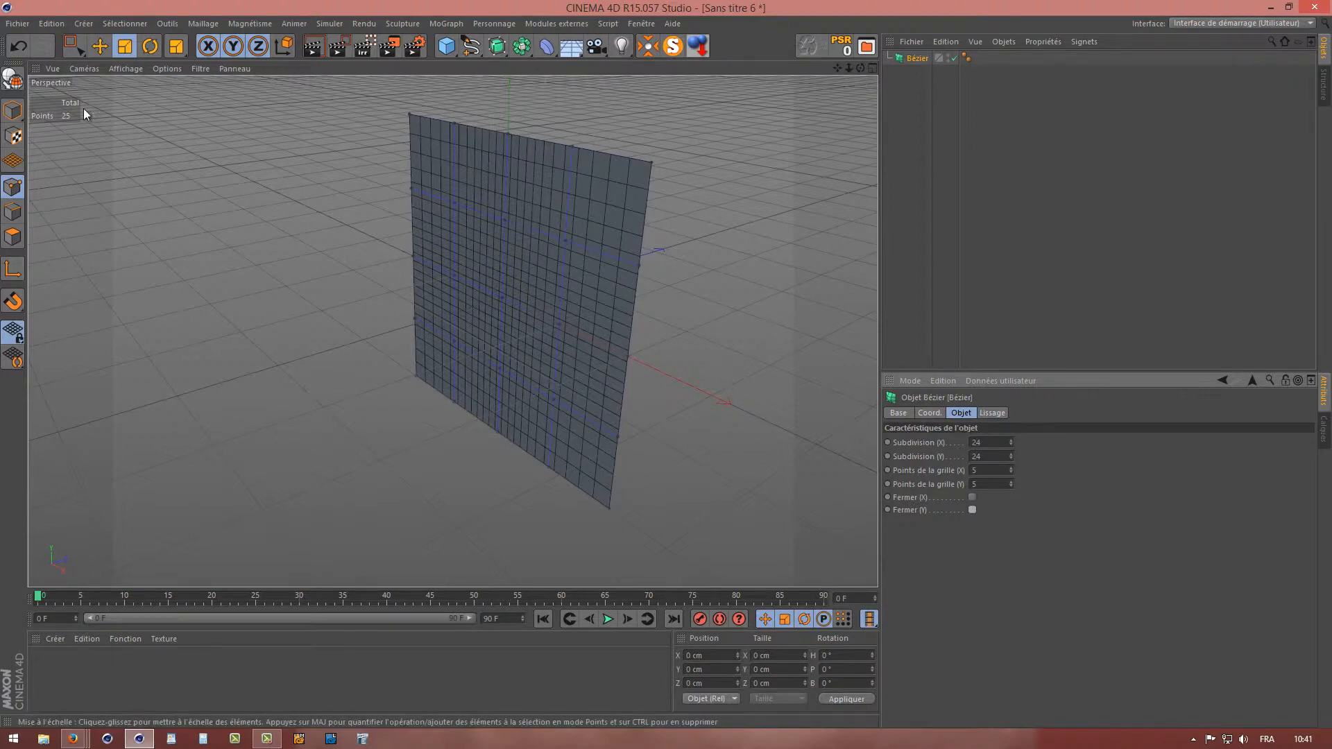
- Select a group of inner control points around the centre of the Bézier grid with the rectangle selection
click(71, 53)
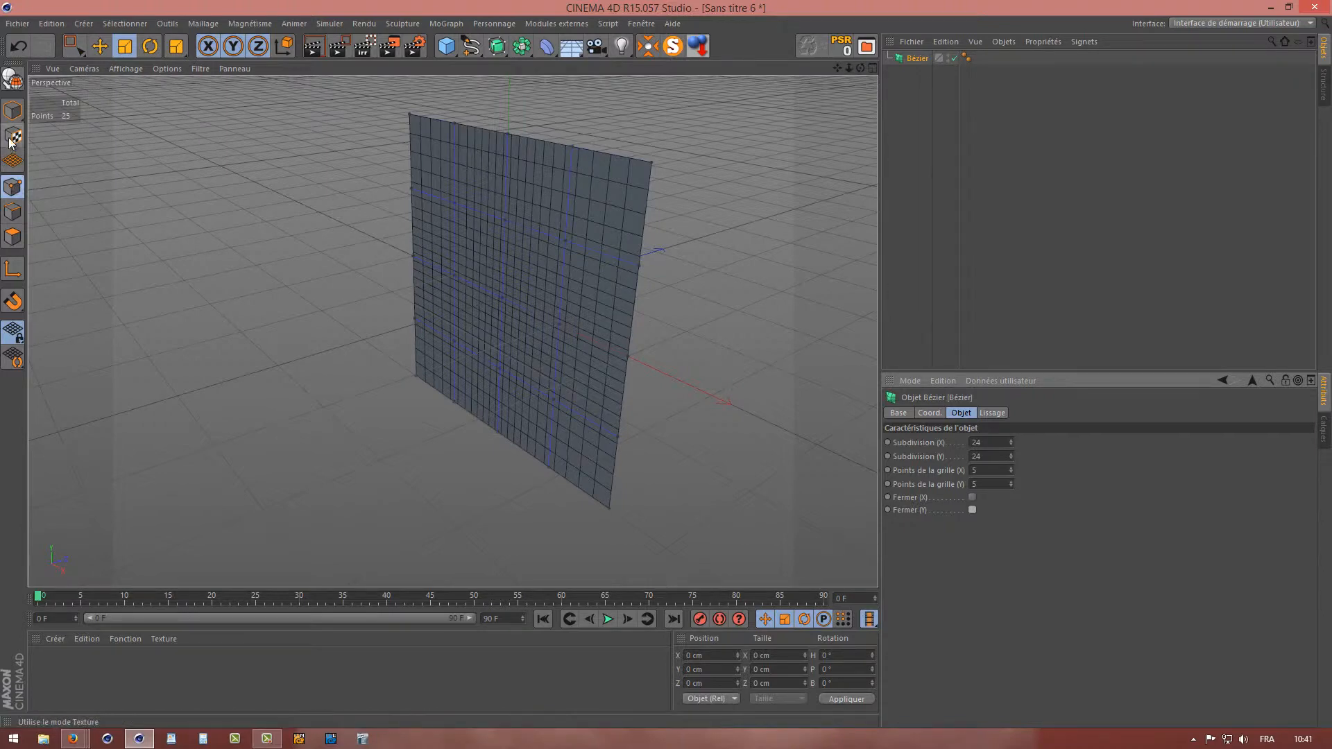
click(74, 46)
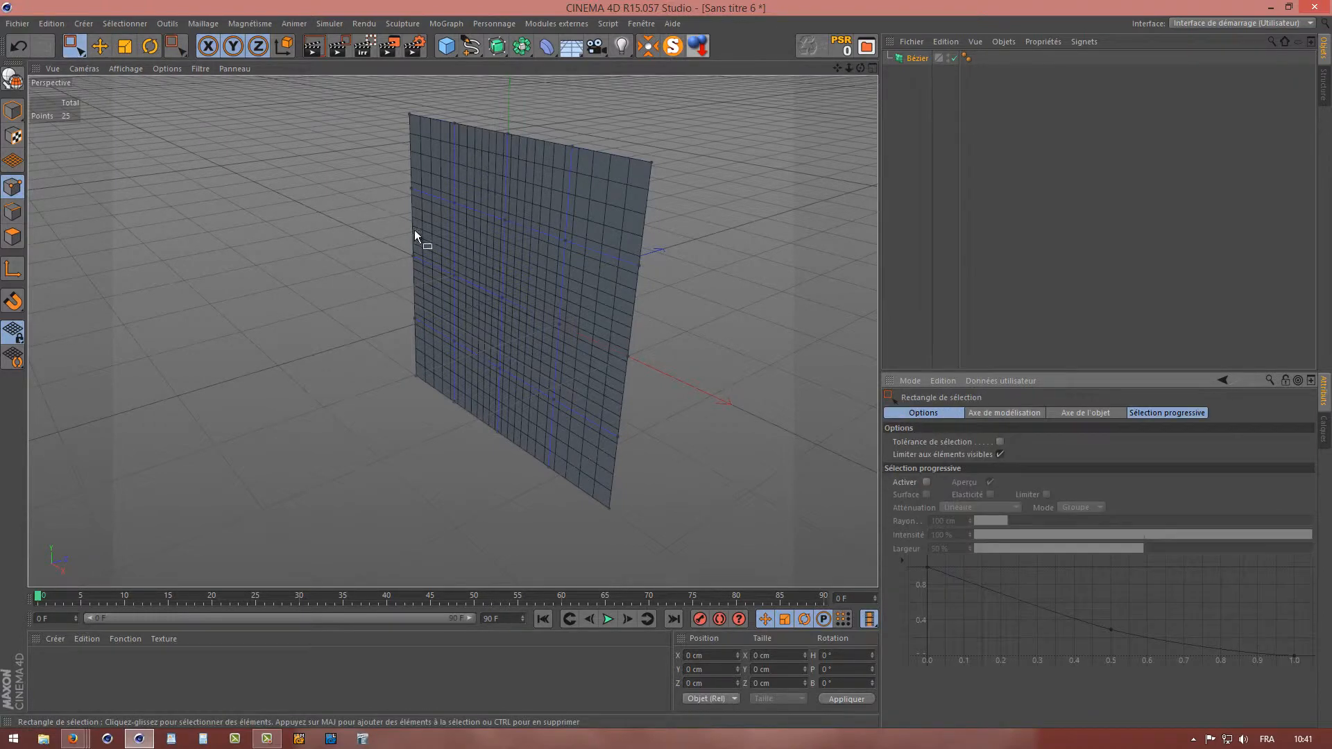
drag(445, 248, 576, 343)
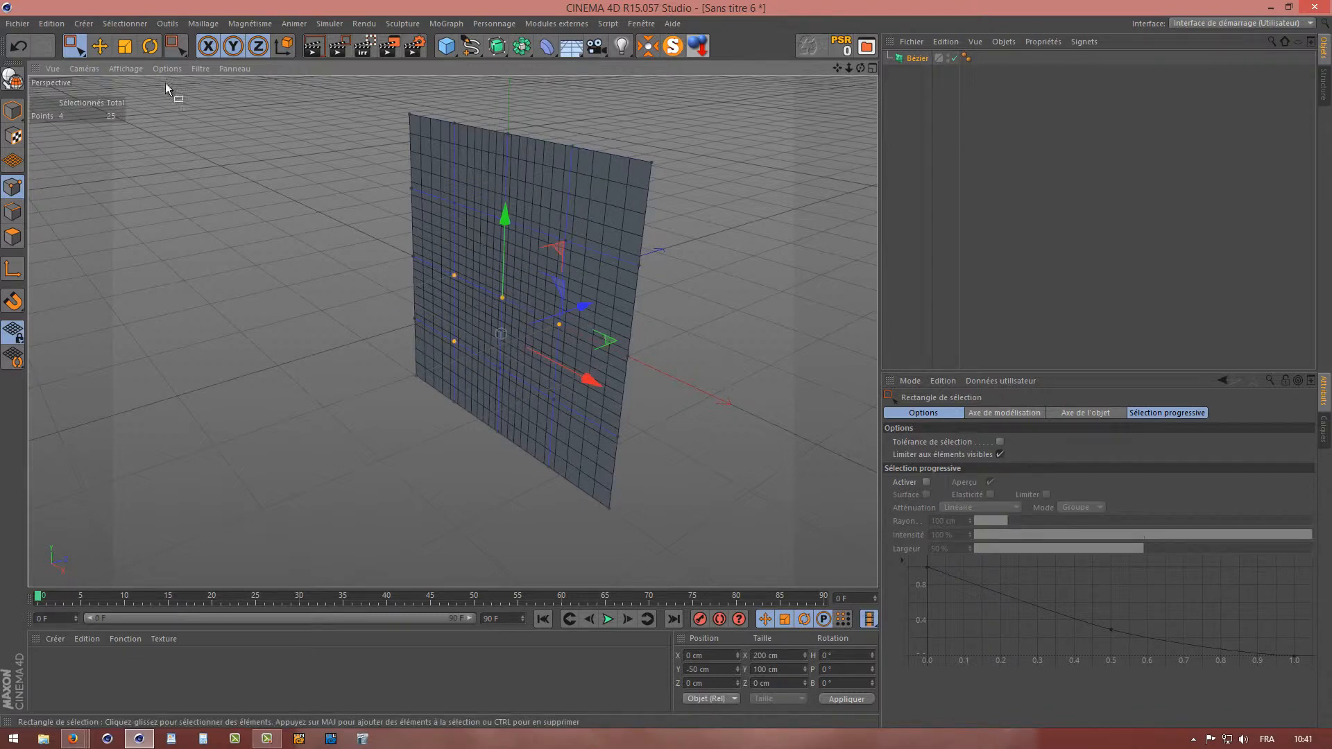
- Try moving the selected control points about 85 cm along negative Z, and undo the move
click(100, 46)
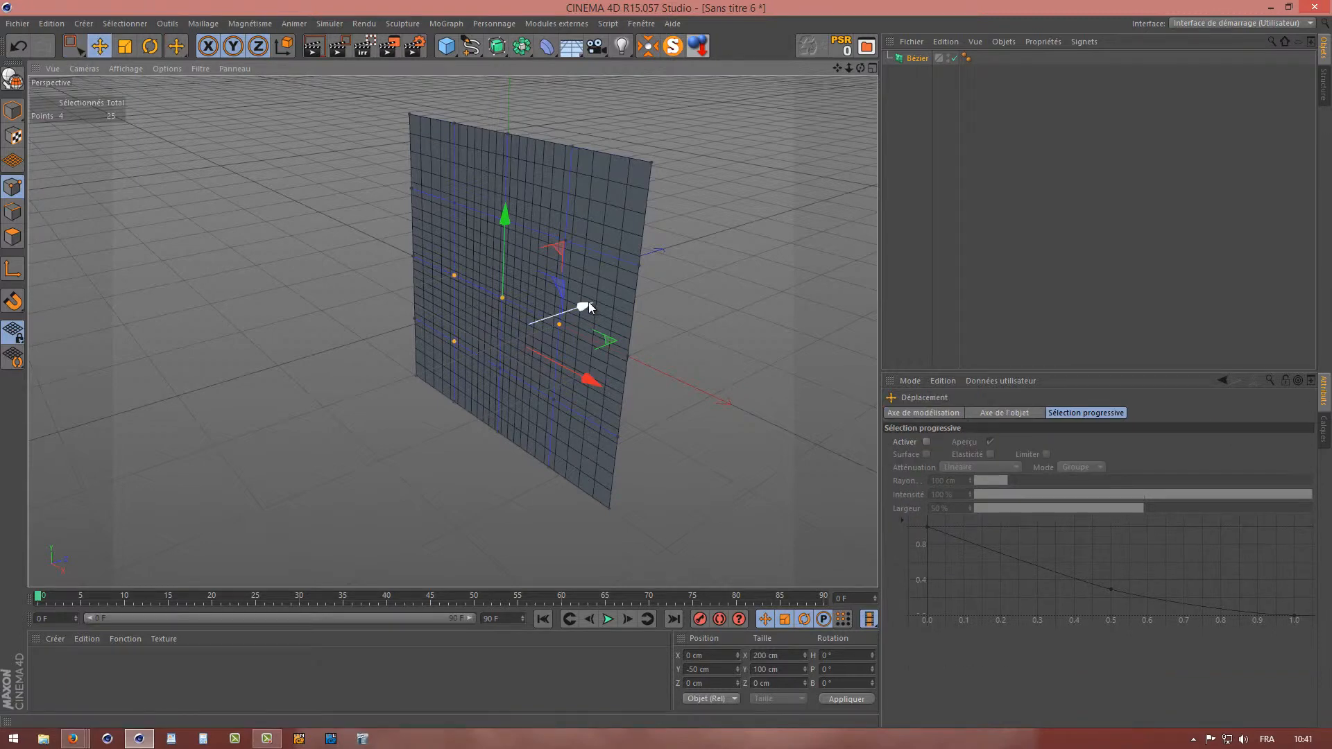
drag(588, 303, 547, 321)
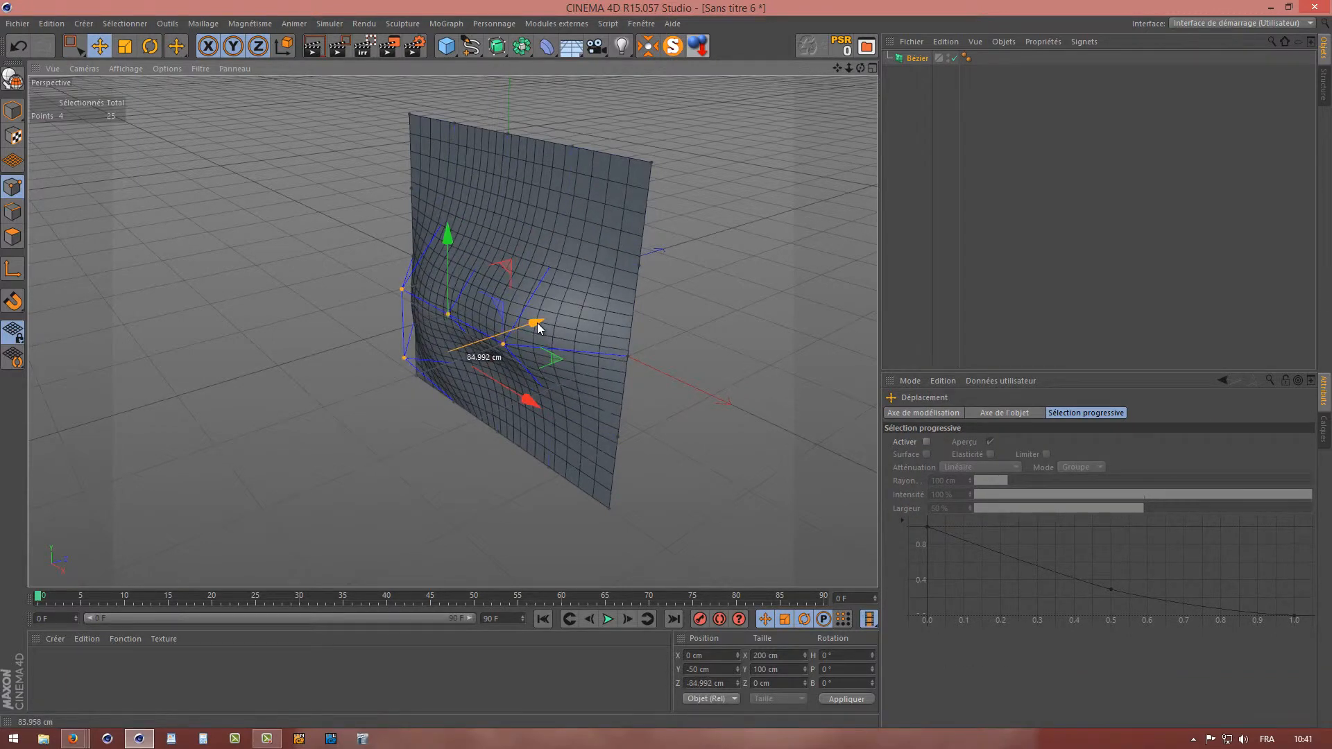
drag(538, 324, 539, 322)
key(ctrl+z)
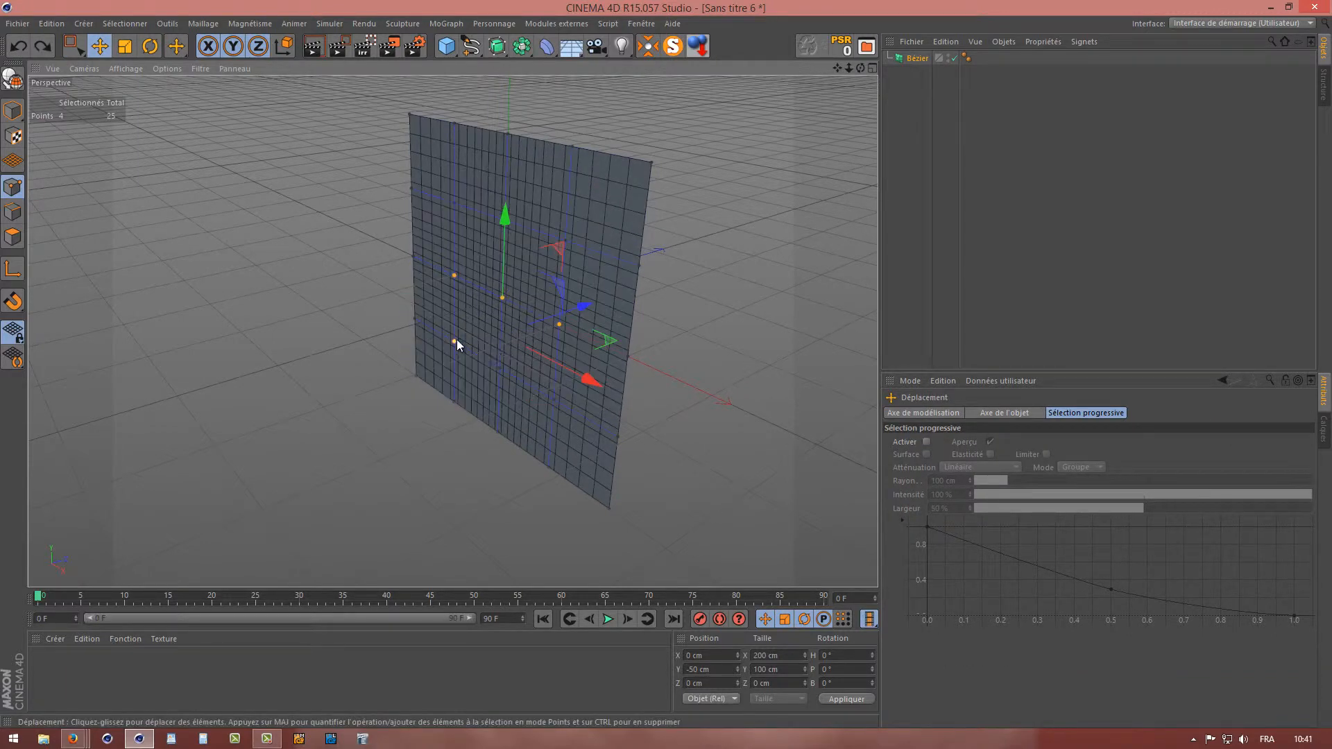
- Deselect the lower control point and pull the three inner points of the middle row to about -150 cm in Z
click(73, 46)
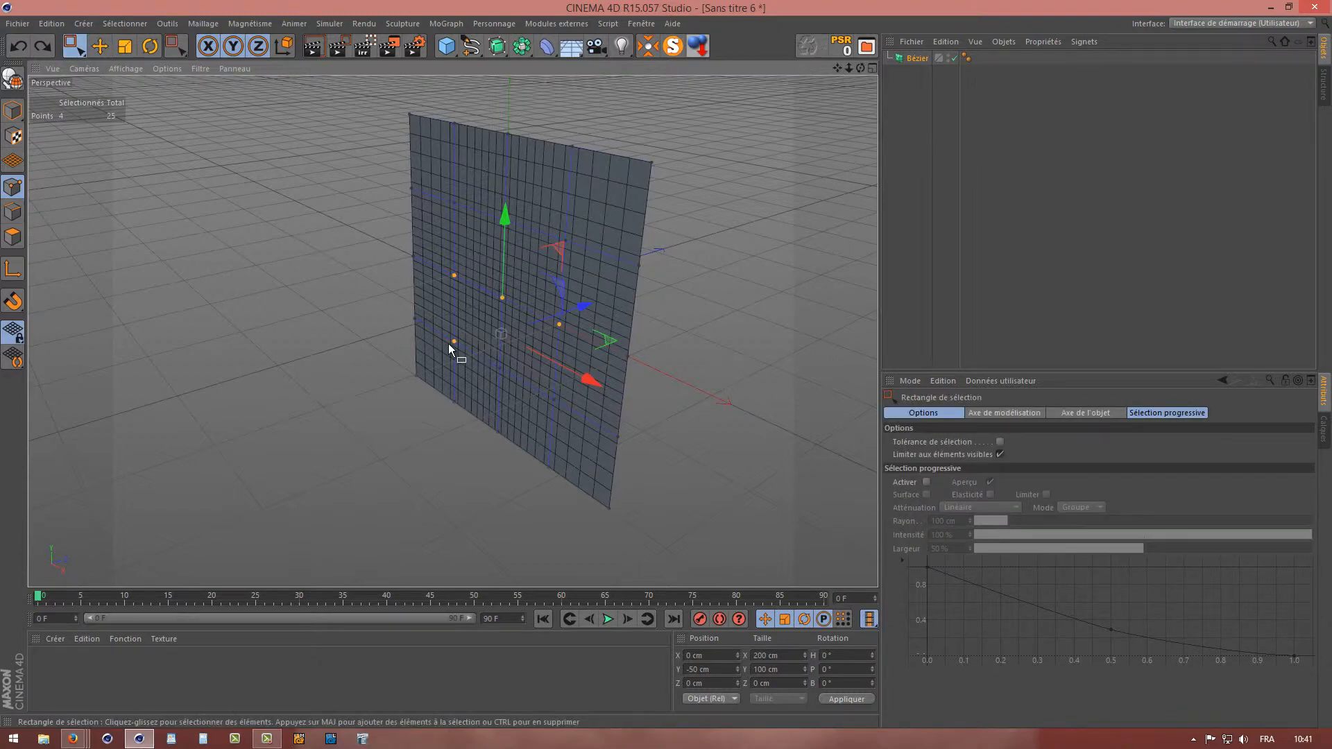
ctrl+drag(448, 326, 460, 354)
drag(577, 276, 660, 253)
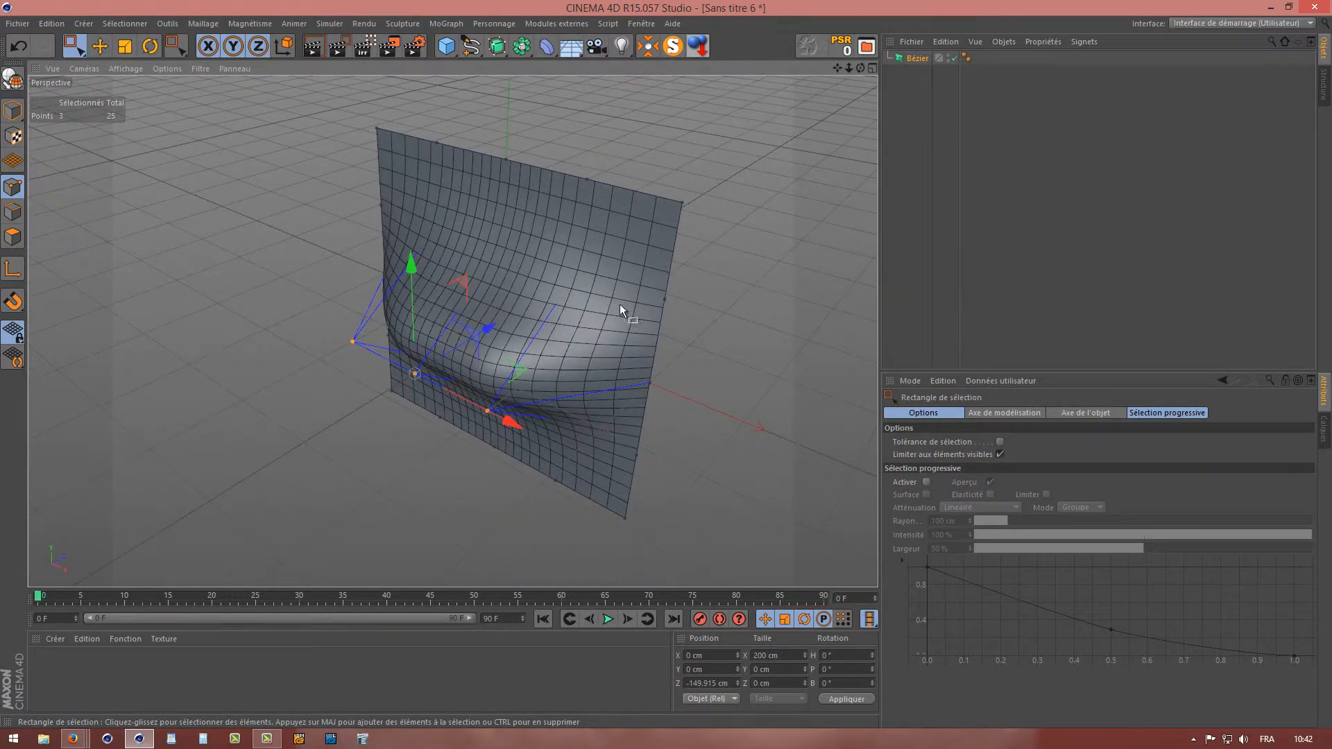
- Select a single control point on the Bézier surface's top edge and push it to about 133 cm in Z
alt+drag(620, 308, 488, 339)
drag(504, 144, 479, 232)
drag(638, 143, 758, 113)
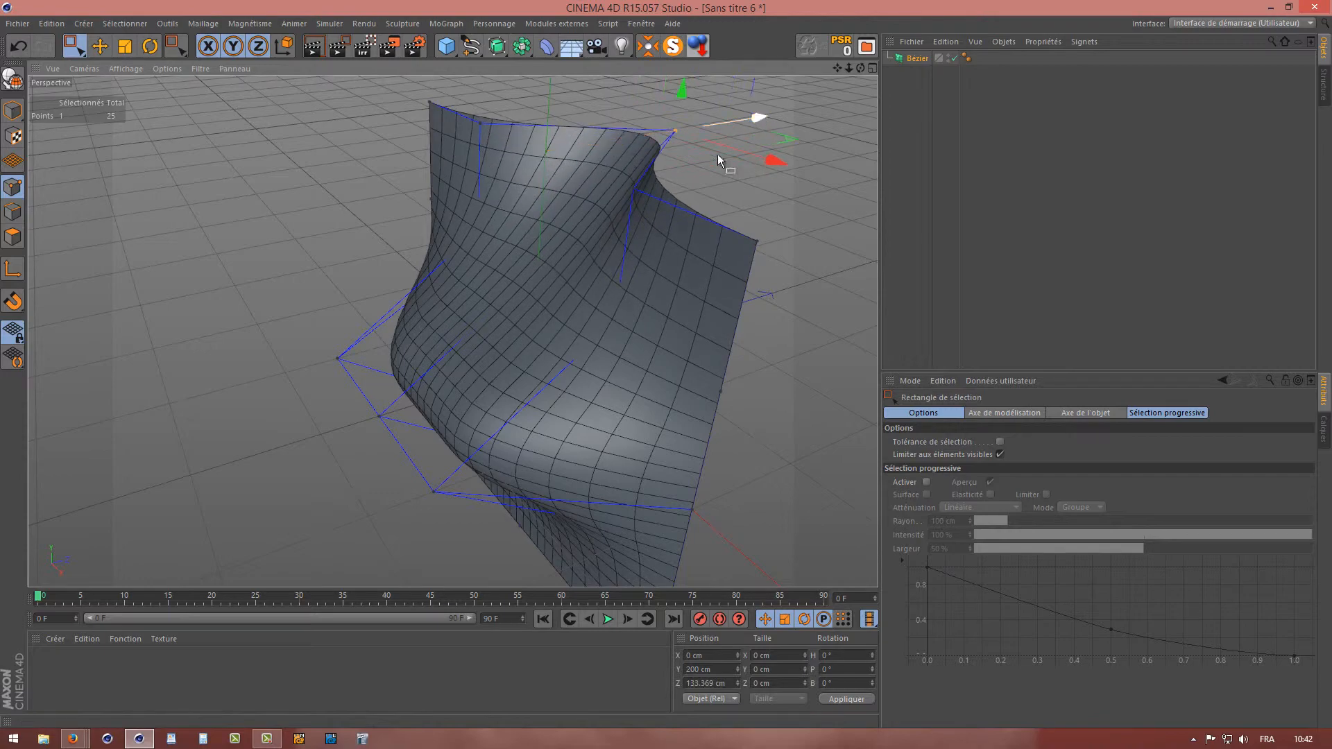
alt+drag(512, 268, 478, 344)
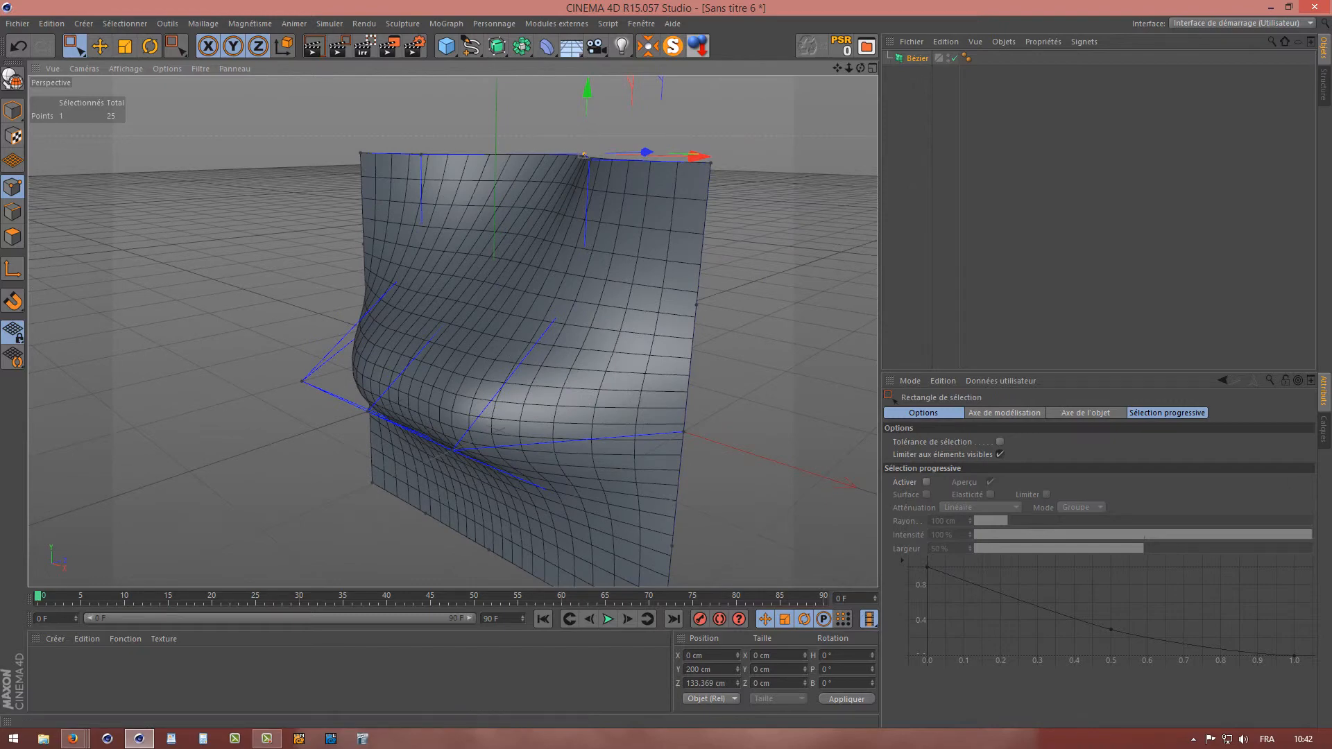